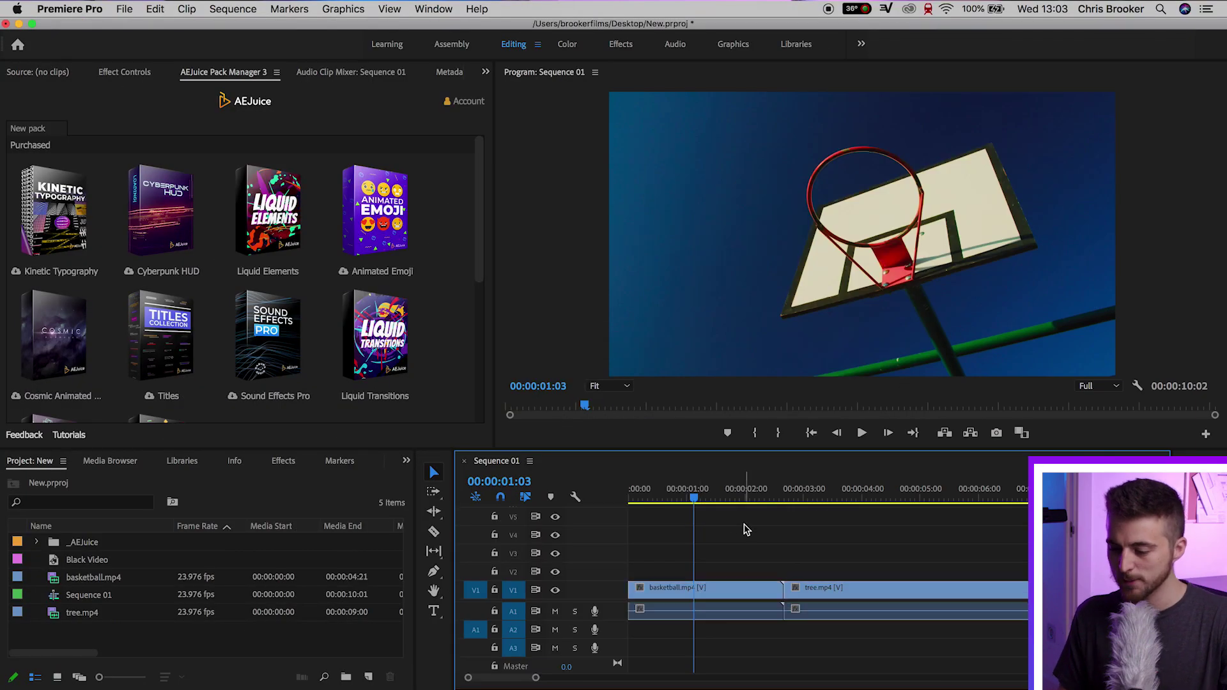
Play back the sequence through the basketball-to-tree cut to preview it.
key("space")
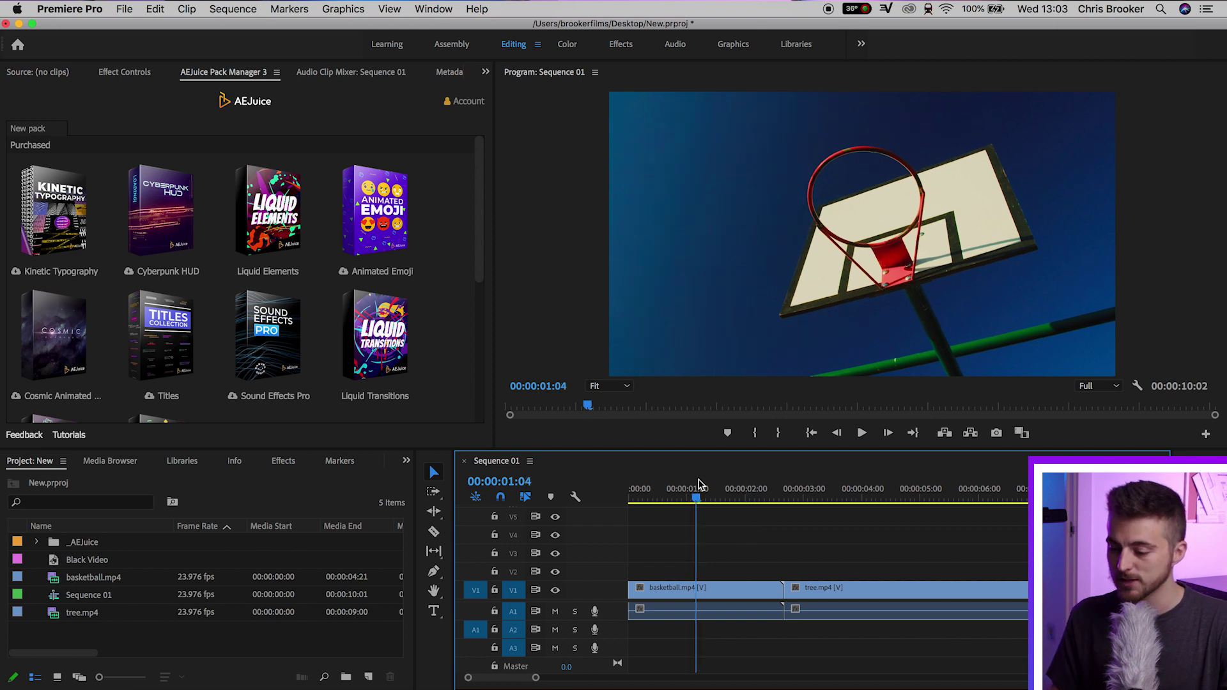
left_click(639, 490)
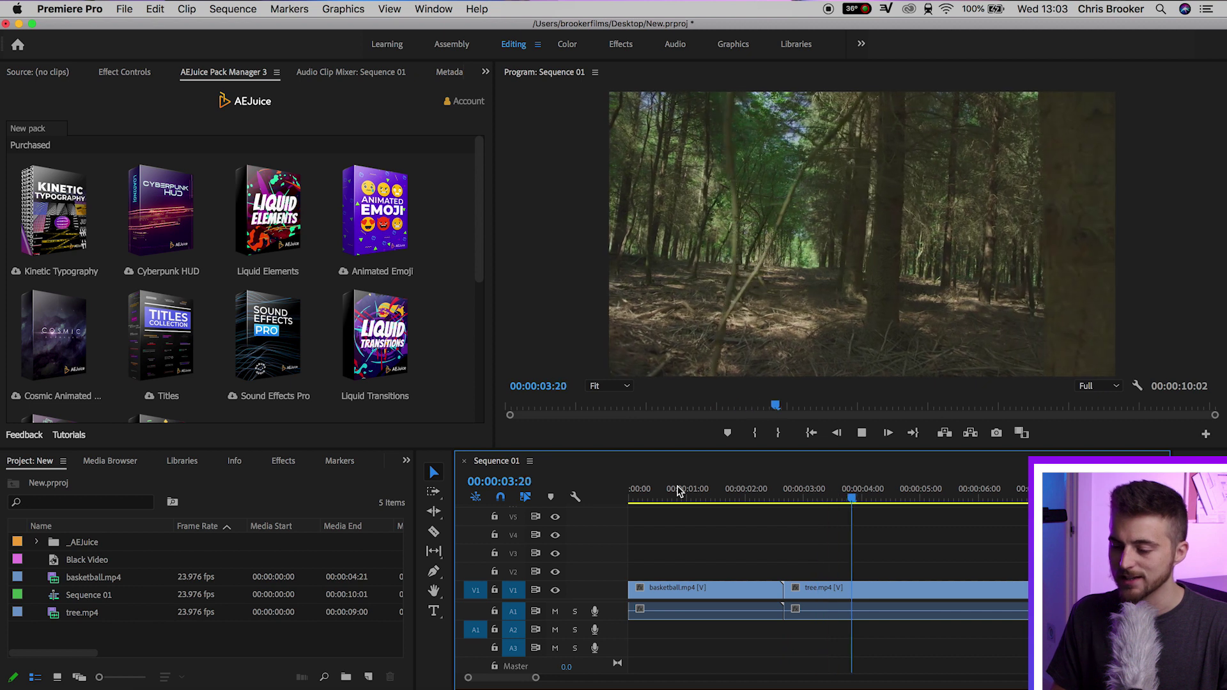
left_click(753, 498)
key("space")
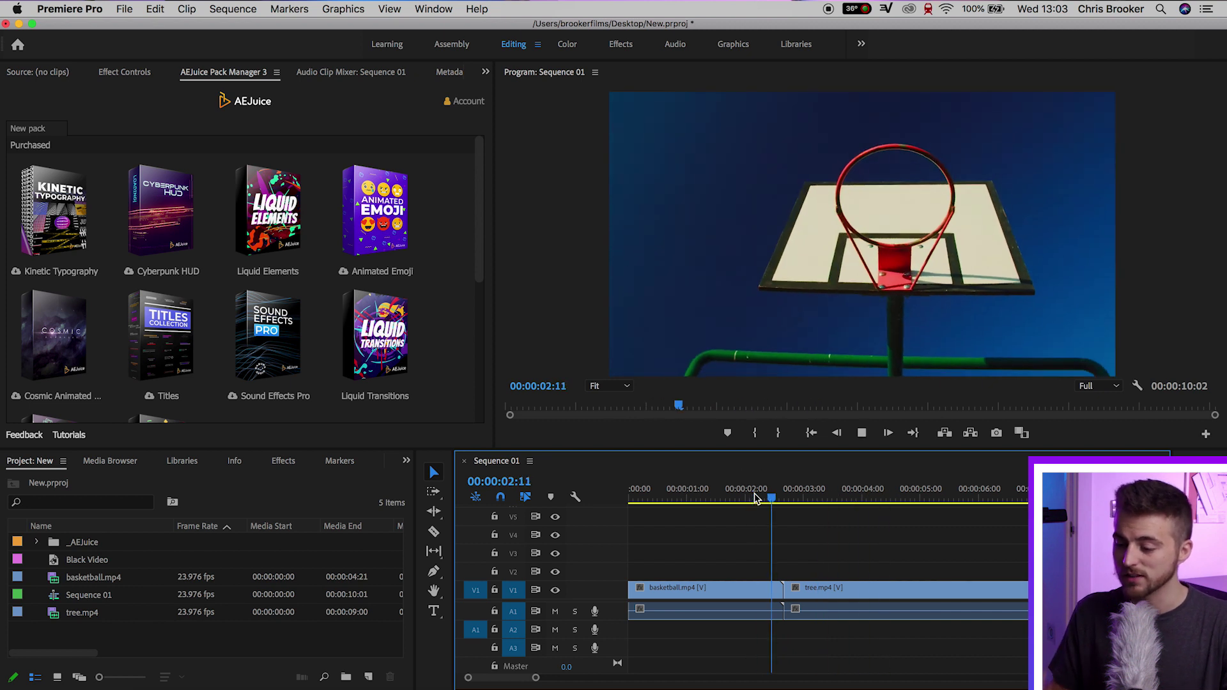
key("space")
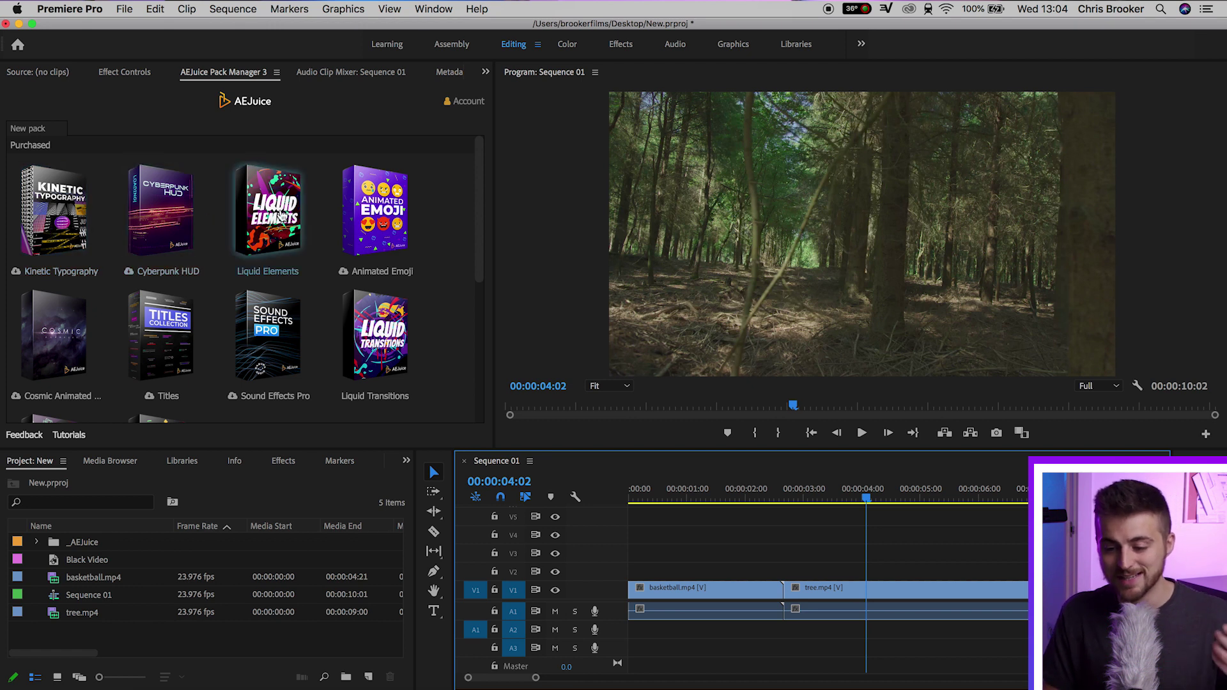
Open AEJuice's Liquid Transitions pack, browse the Basic grid, and switch to its Complex category.
scroll(282, 217, "down", 3)
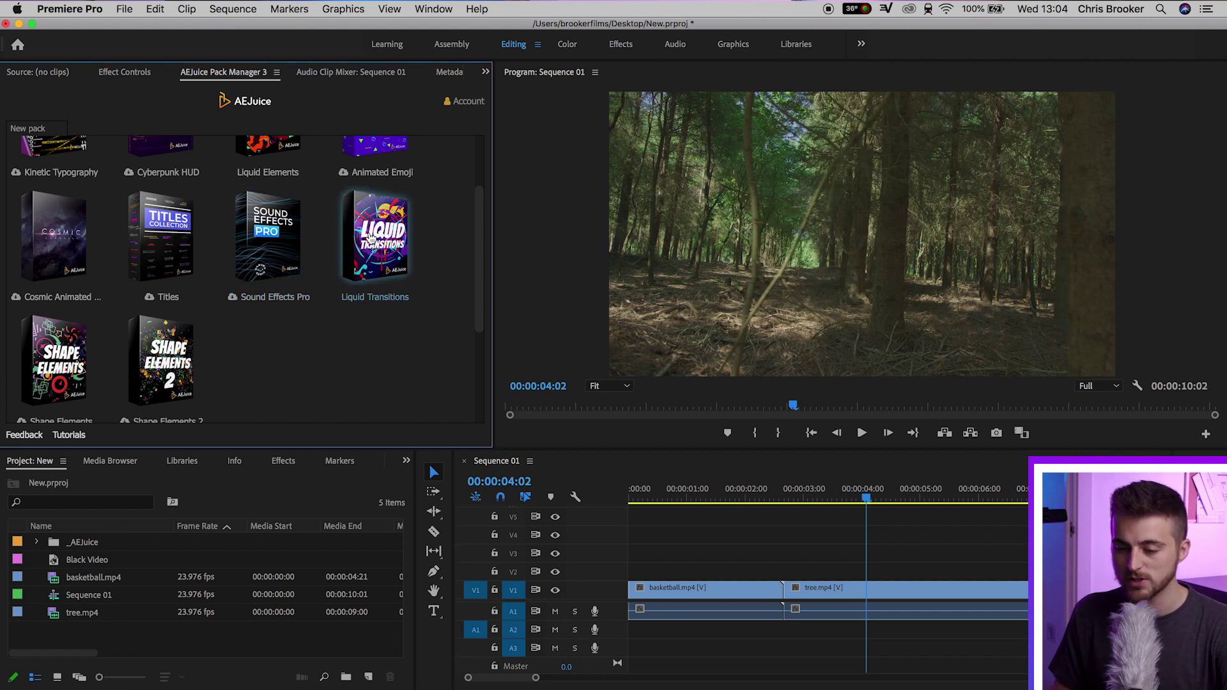
left_click(371, 240)
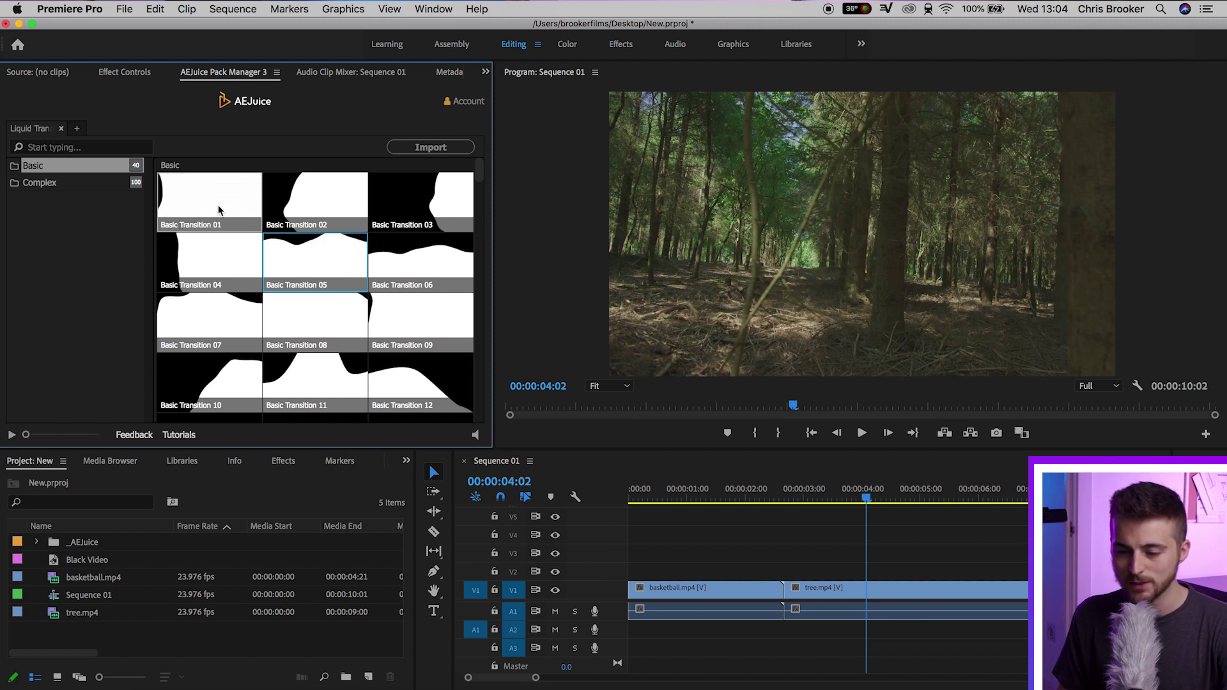
scroll(318, 214, "down", 3)
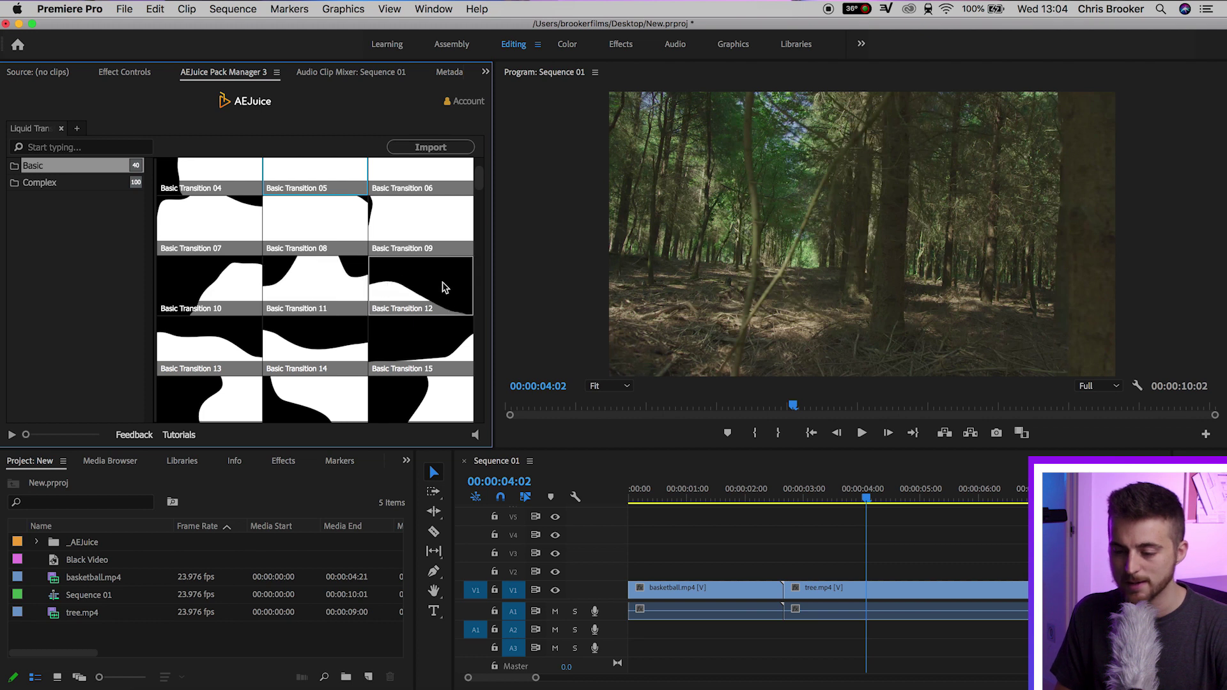
scroll(309, 284, "down", 4)
scroll(288, 260, "down", 10)
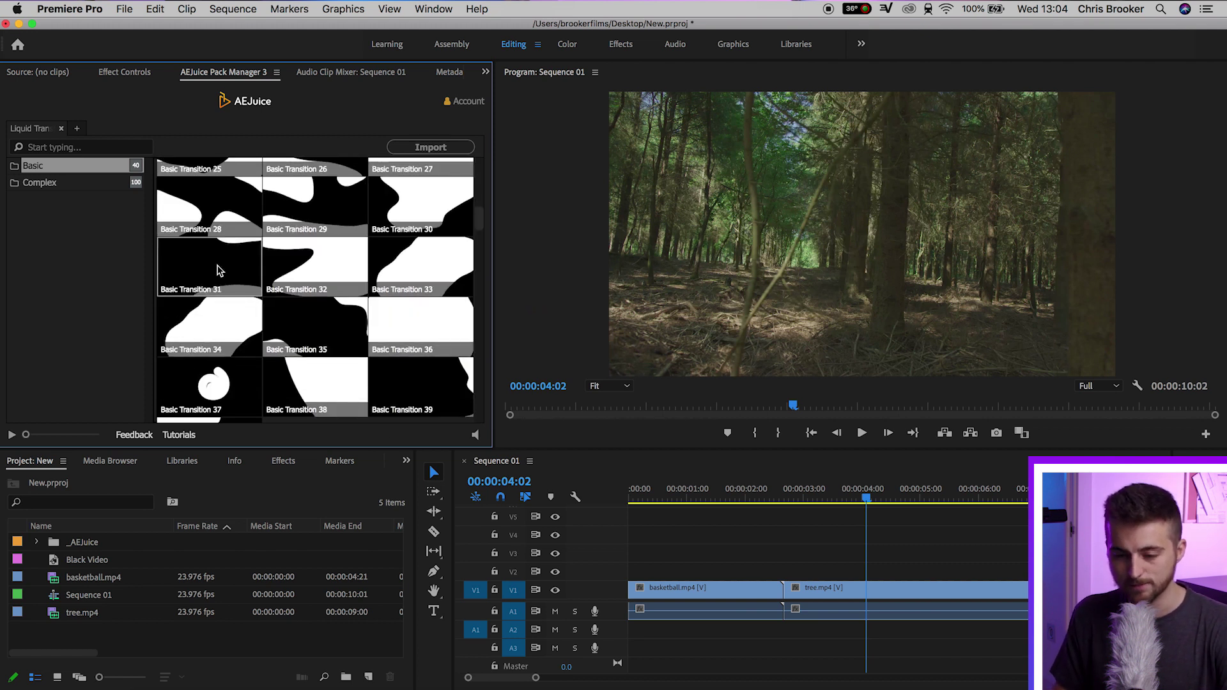
left_click(39, 182)
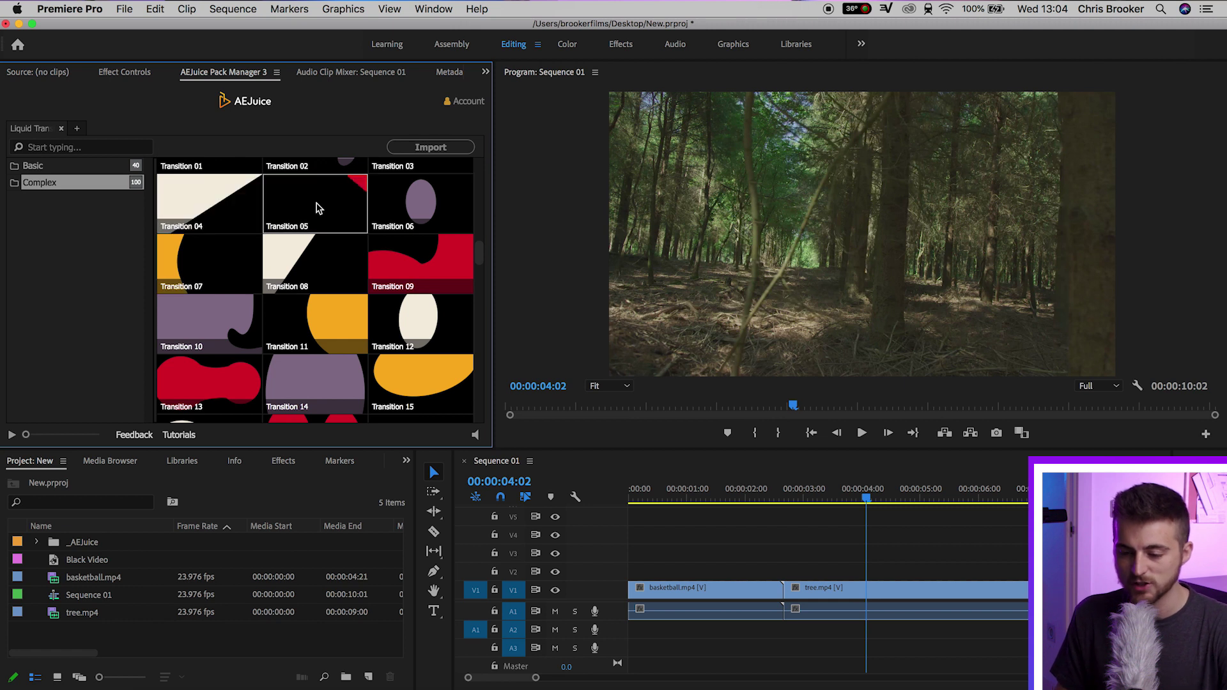
scroll(317, 346, "down", 10)
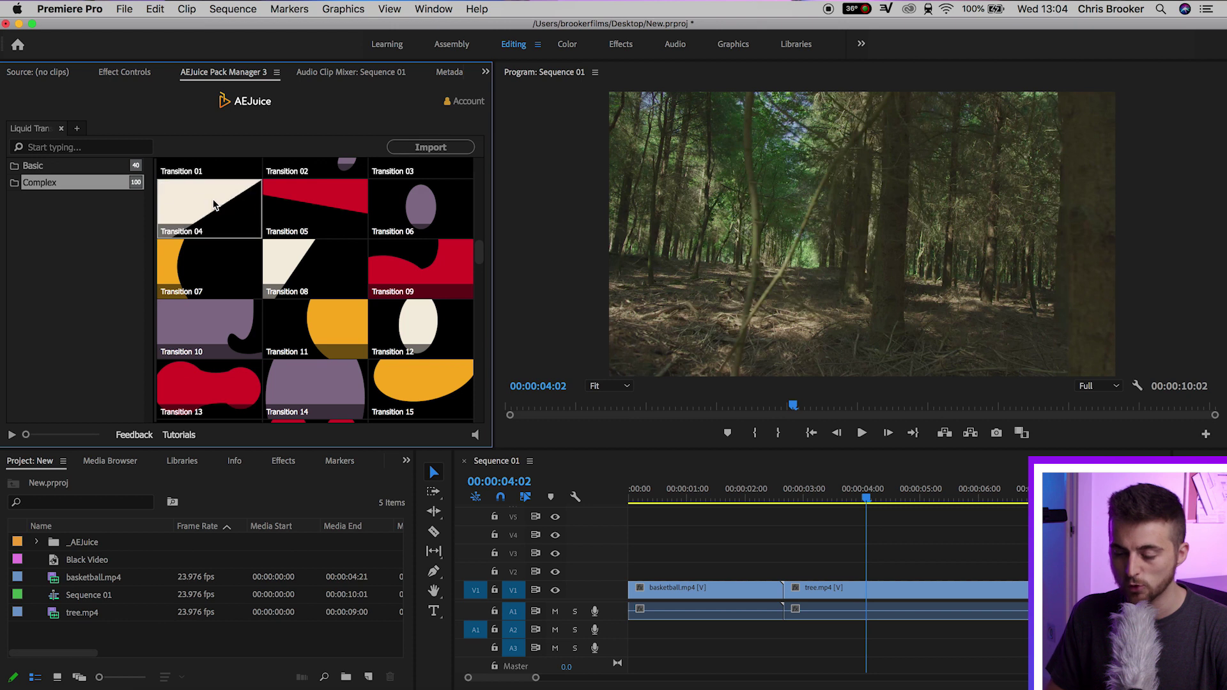
Import Transition 04 onto V2 and Transition 05 onto V3 at the 1-second mark.
double_click(213, 199)
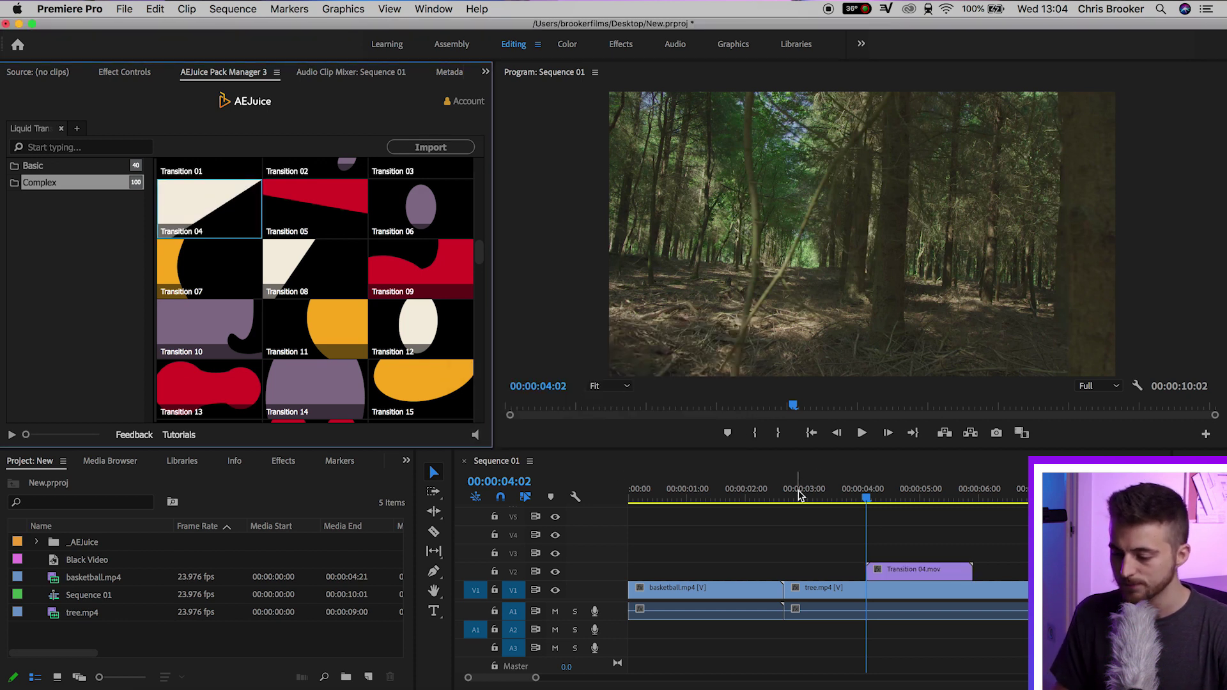
left_click(686, 498)
double_click(310, 214)
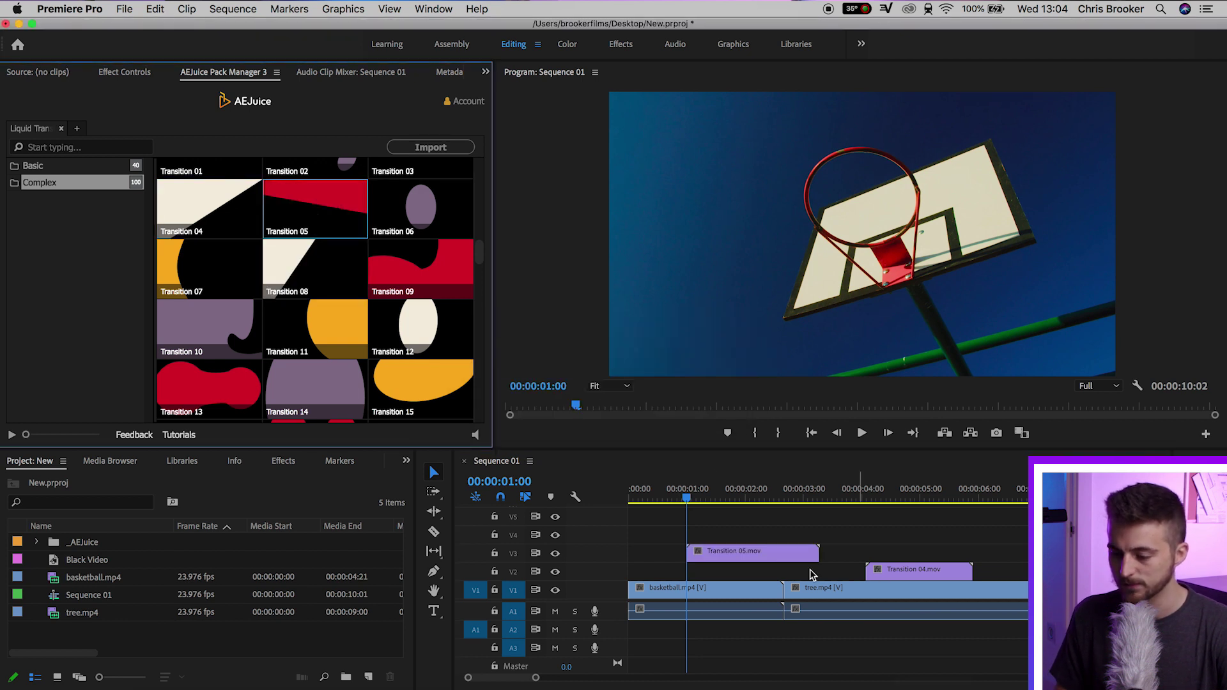
Hide the V1 footage and play Transition 05 and Transition 04 on their own.
left_click_drag(704, 507, 708, 504)
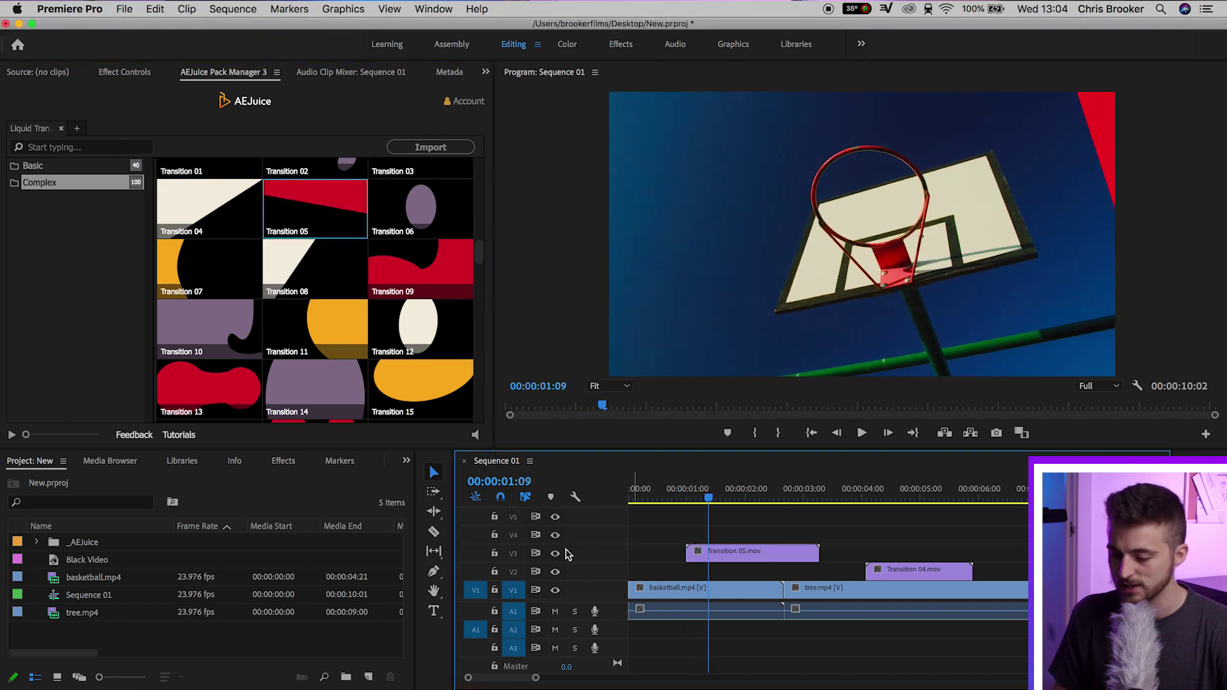
left_click(556, 590)
key("space")
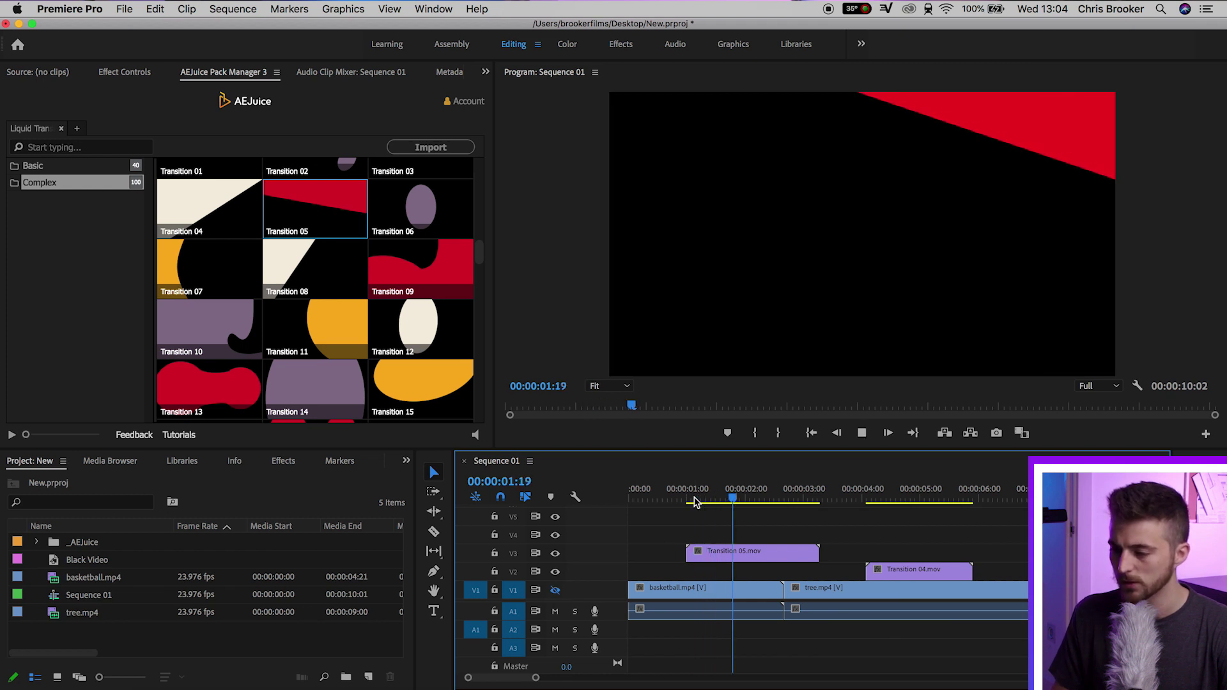
left_click(869, 491)
key("space")
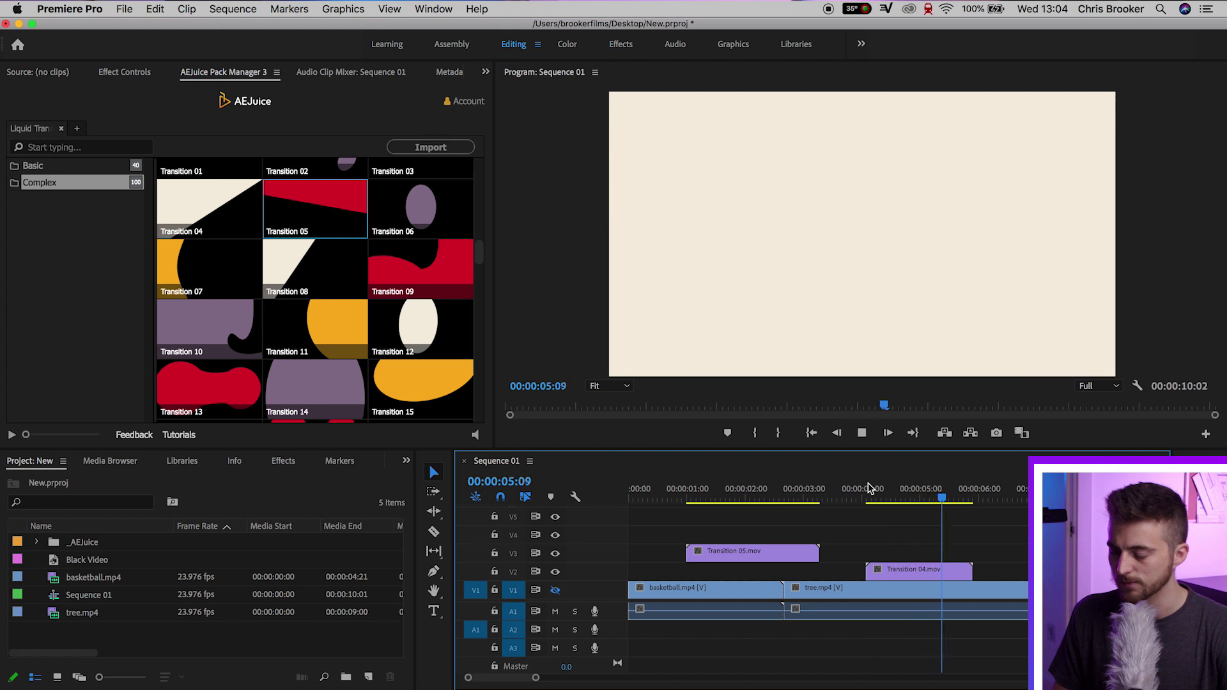
Trim Transition 05 to end at the cut and move it down to V2.
left_click(774, 494)
mouse_move(771, 499)
left_mouse_down()
mouse_move(701, 499)
mouse_move(789, 502)
left_mouse_up()
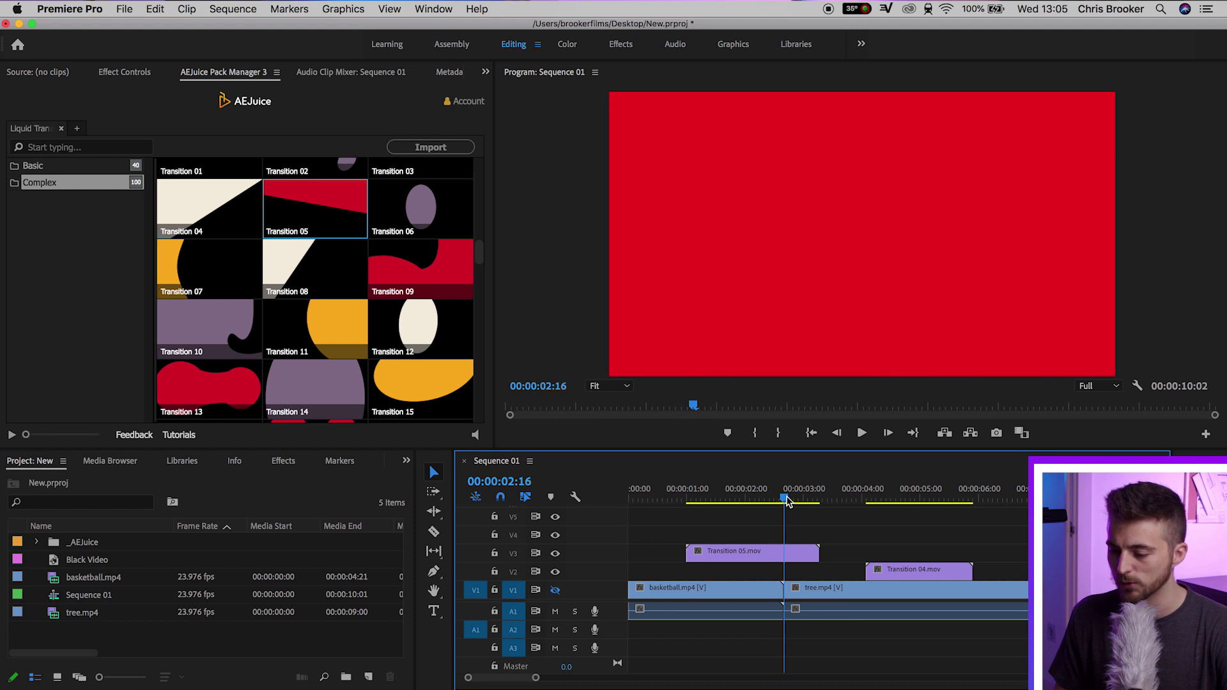
left_click_drag(819, 554, 784, 556)
left_click(752, 596)
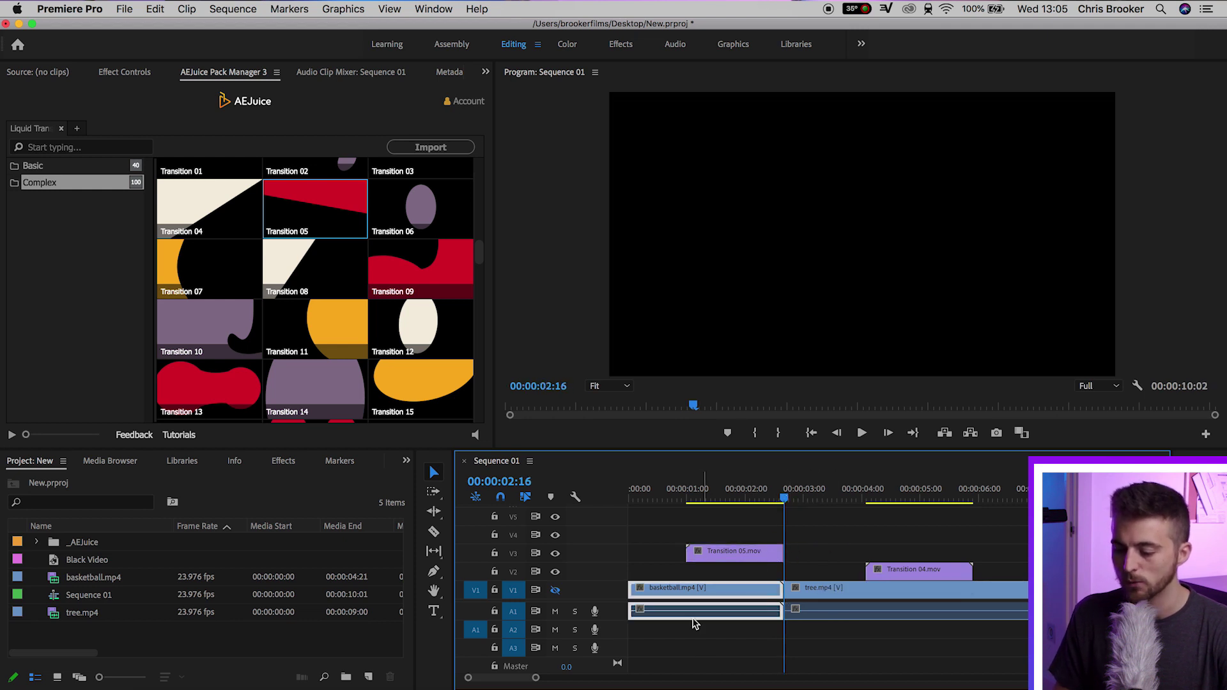
left_click_drag(744, 553, 786, 575)
Replay the transition over the cut, check frames on either side, then play Transition 04.
left_click(767, 500)
left_click(703, 502)
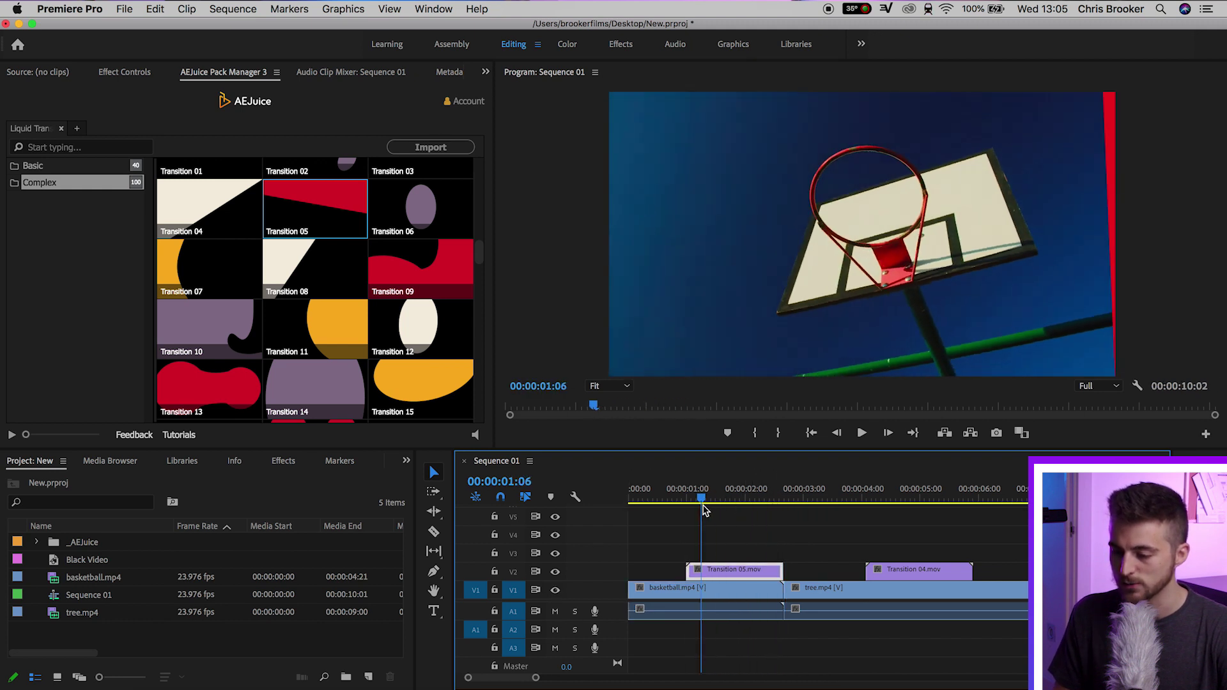
key("space")
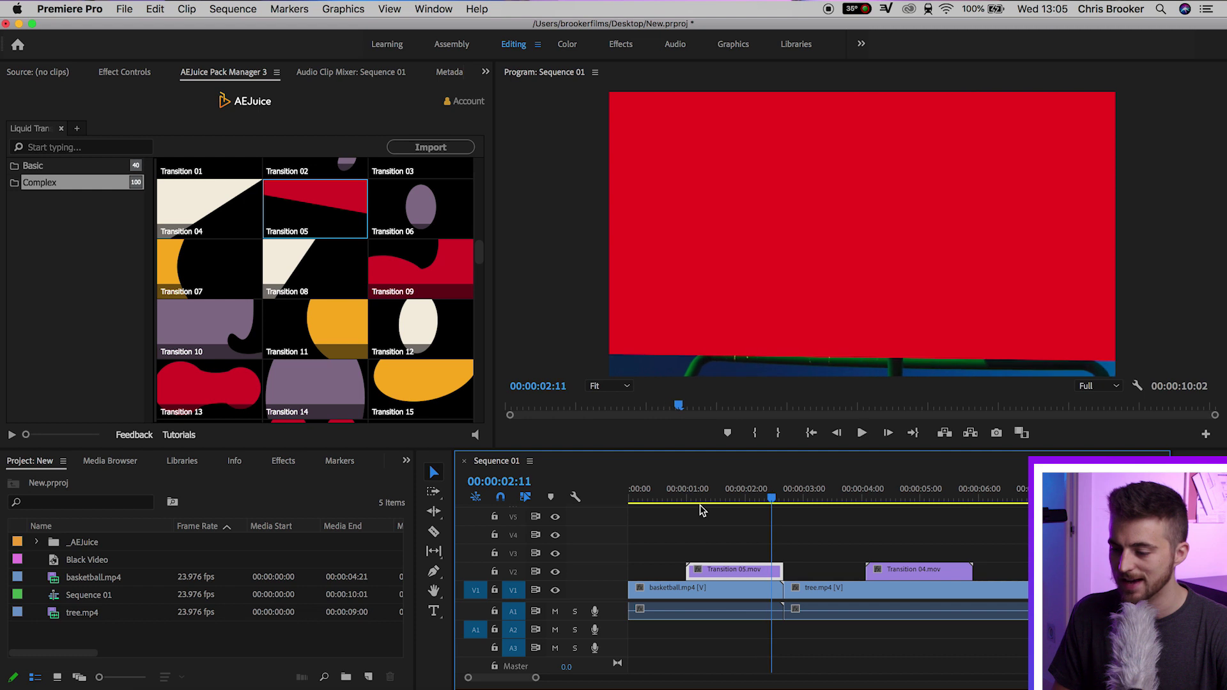
key("space")
key("Left")
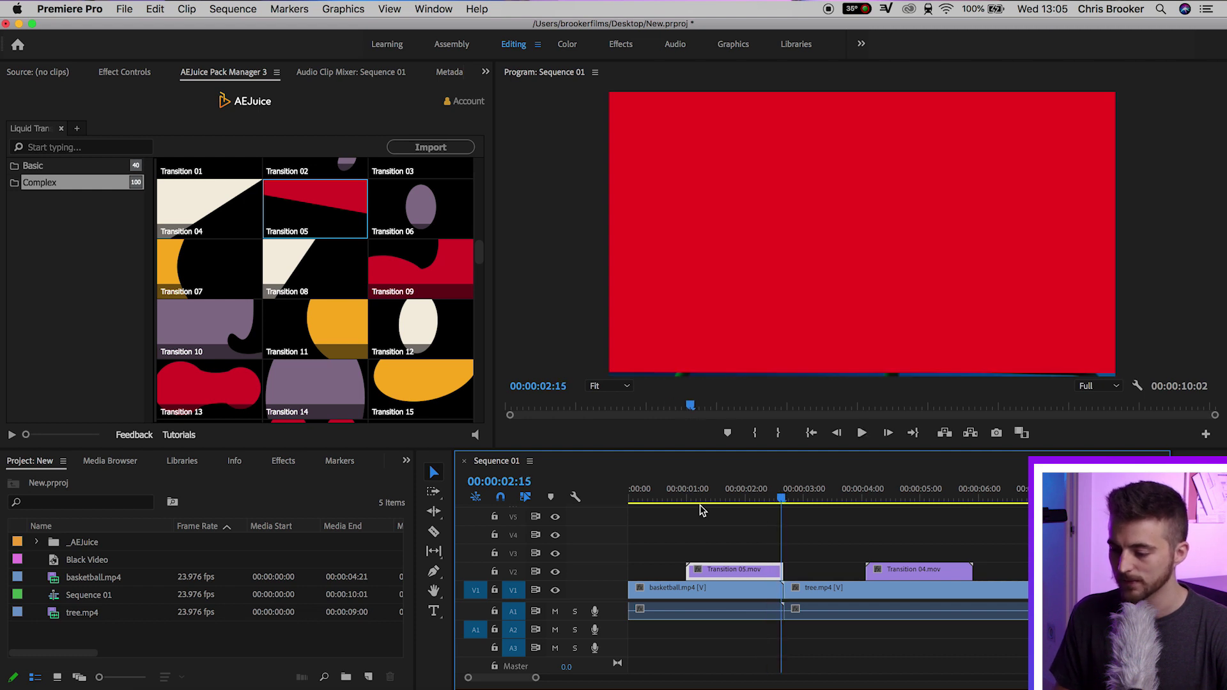
key("Right")
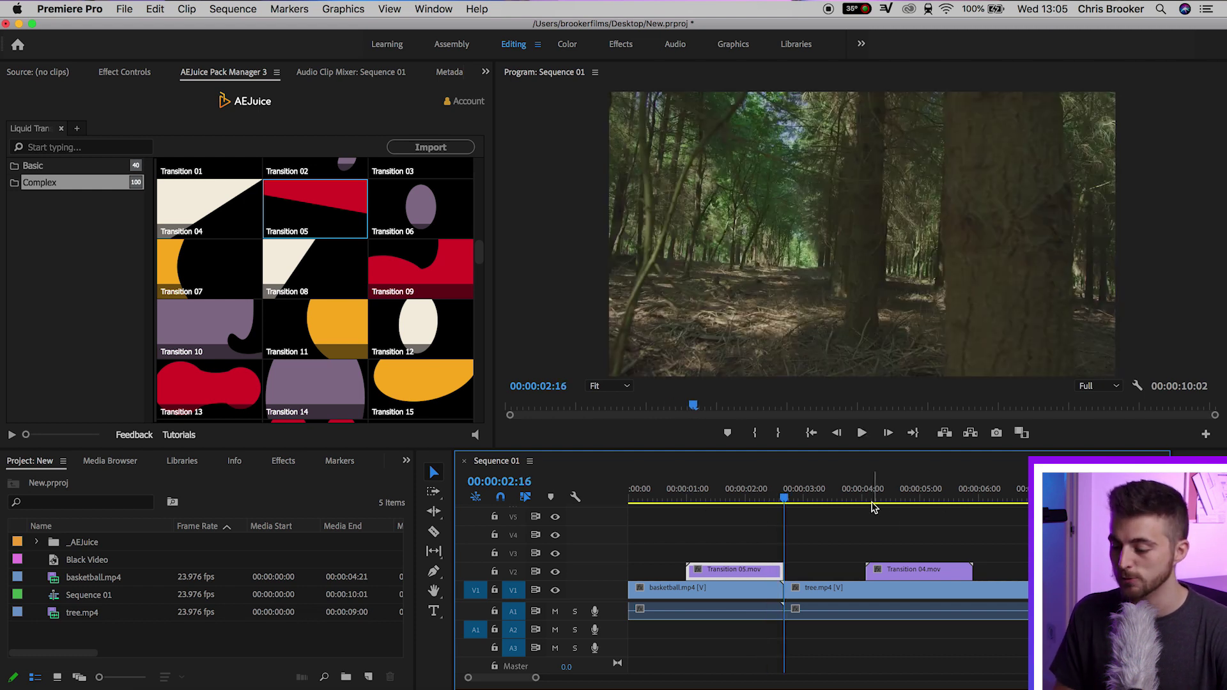
left_click(884, 502)
key("space")
Turn on Reverse Speed for Transition 04 so it plays at -100%, then preview it.
left_click(876, 493)
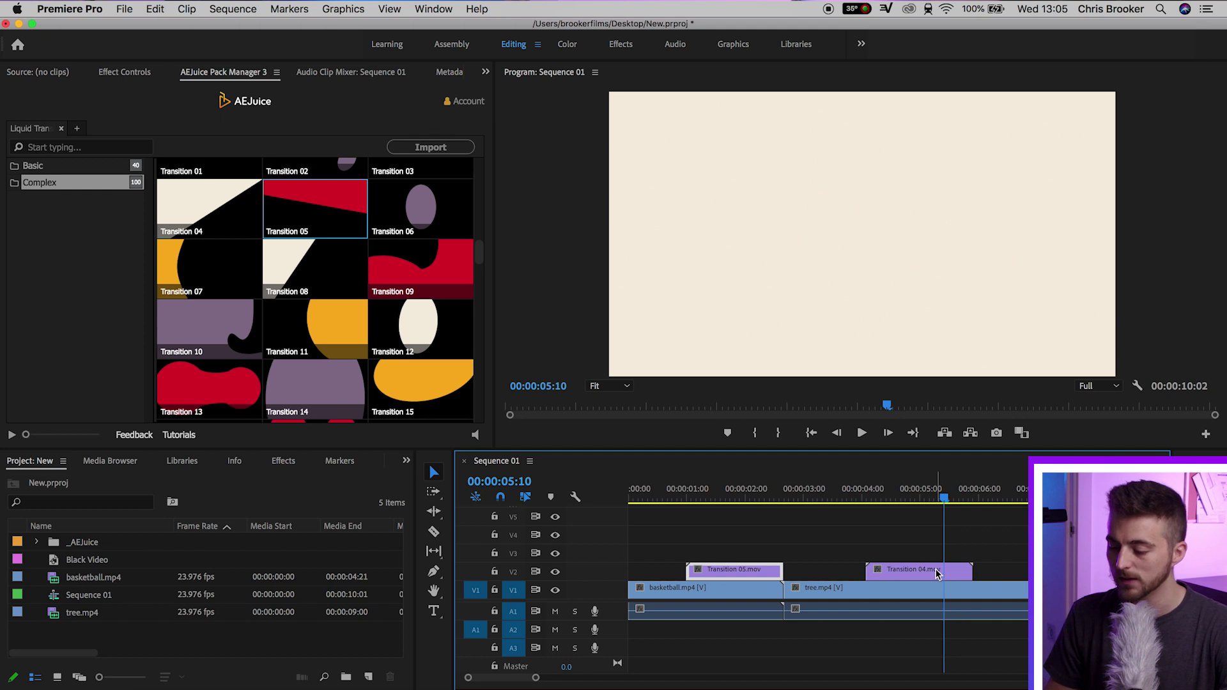
right_click(936, 574)
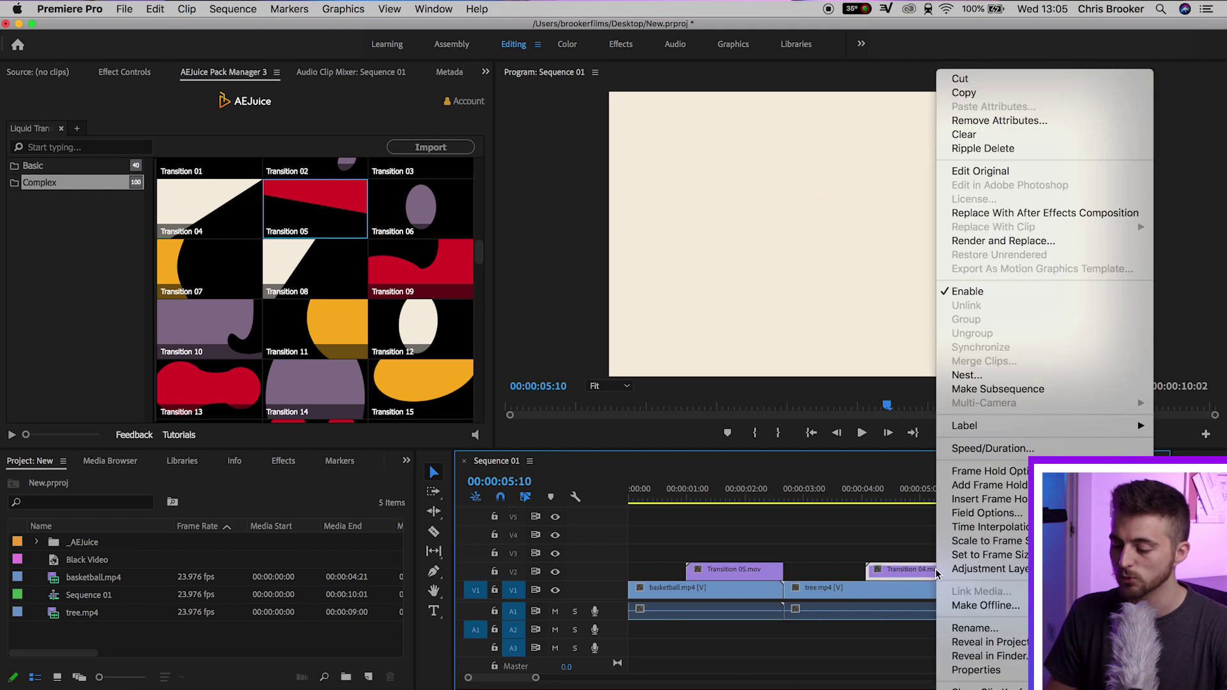
left_click(980, 449)
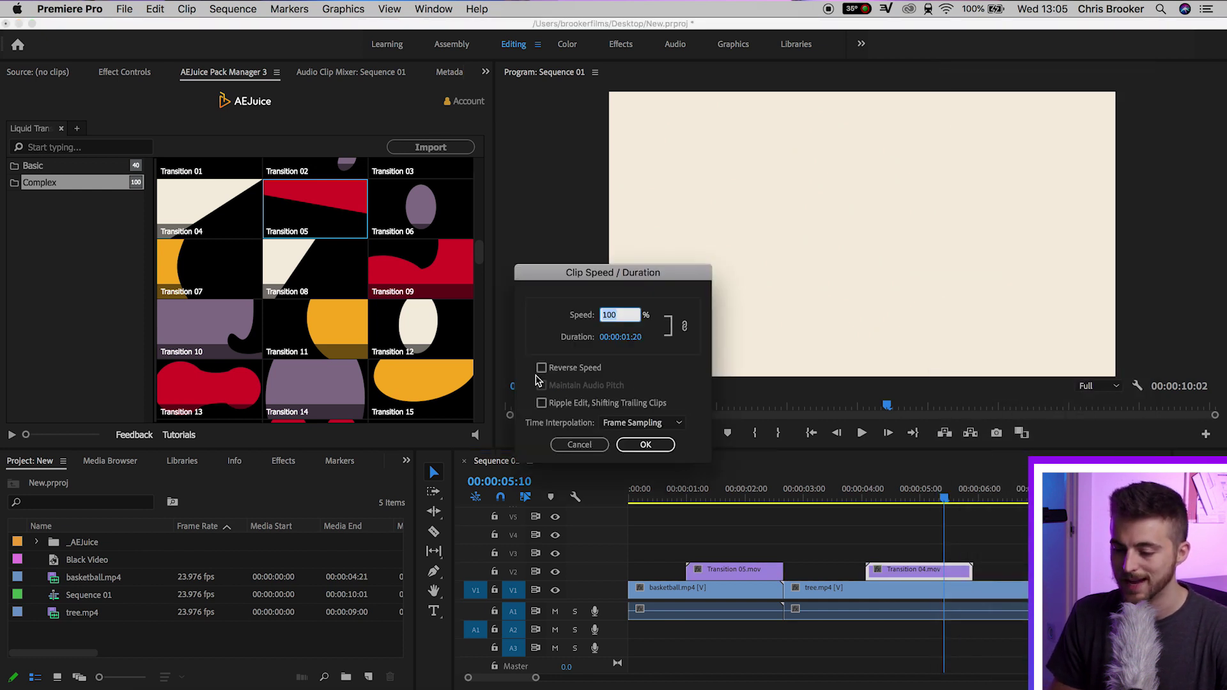
left_click(645, 444)
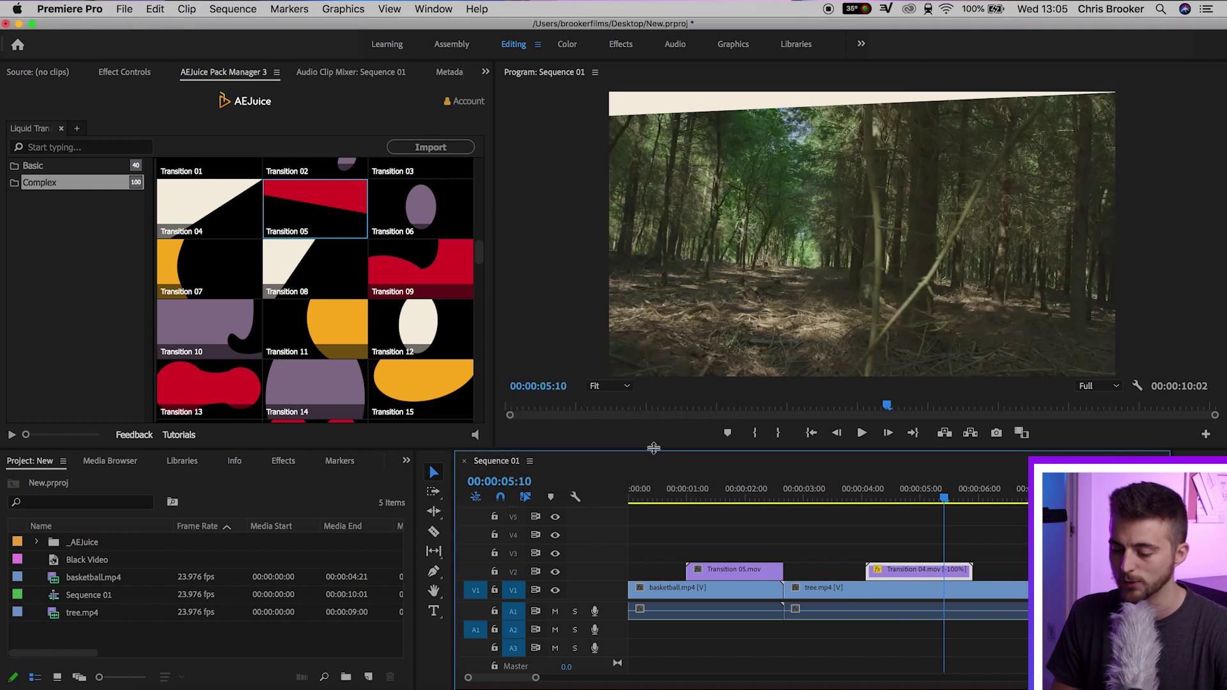
left_click_drag(943, 505, 887, 505)
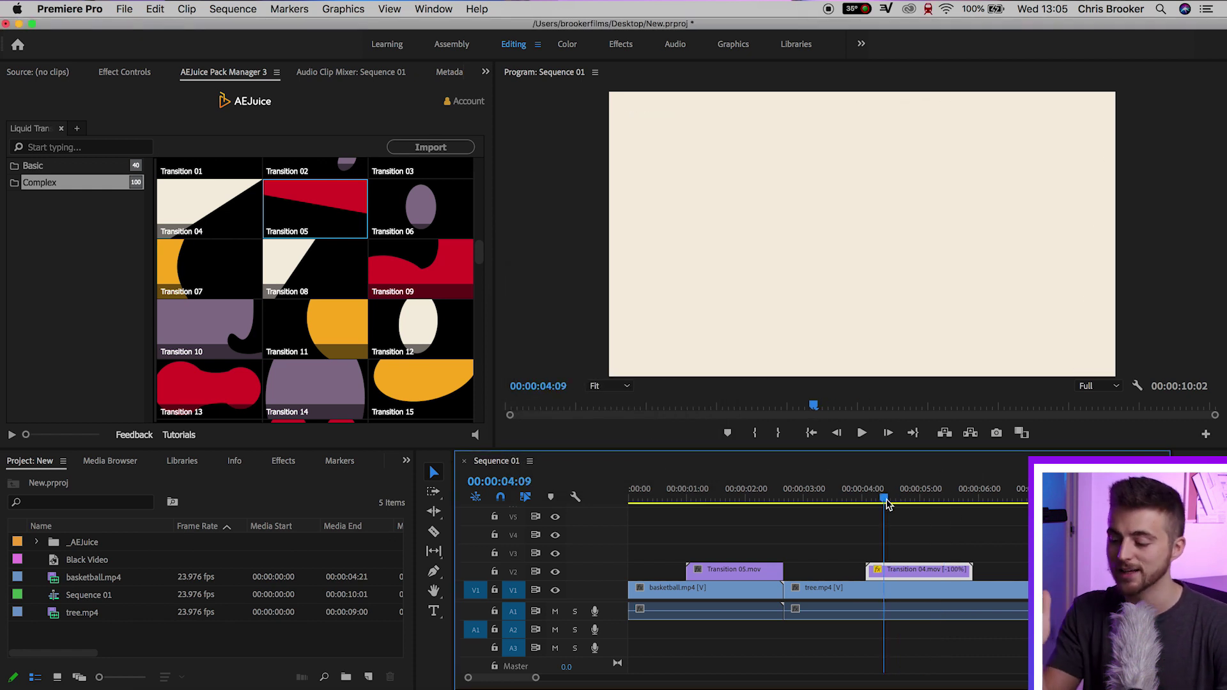
Trim Transition 04 to start around 00:00:04:17 beside Transition 05, and preview it into the forest shot.
left_click_drag(890, 496, 907, 497)
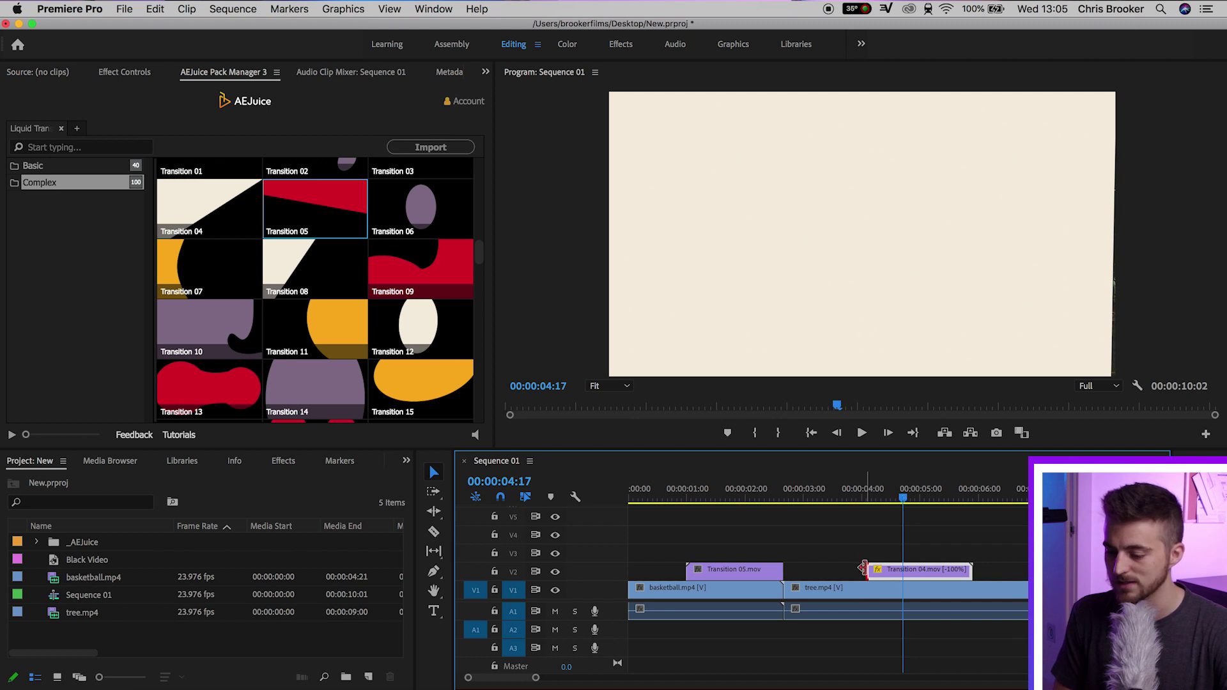
left_click_drag(863, 569, 805, 570)
left_click(741, 489)
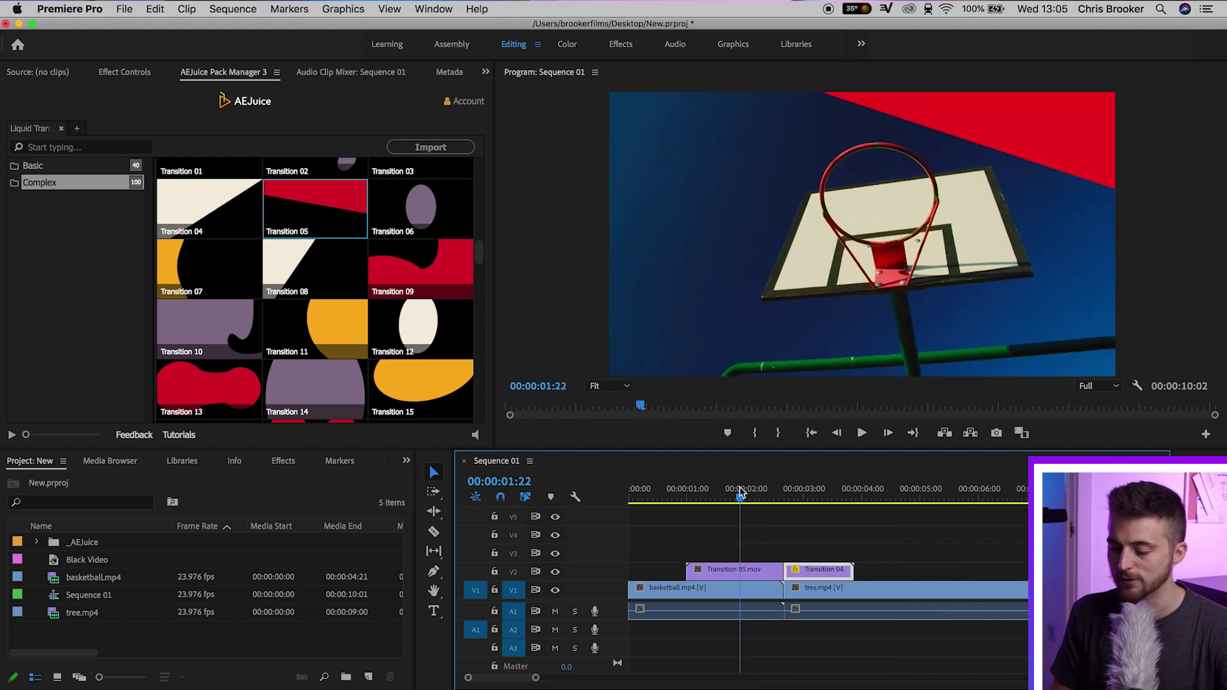
key("space")
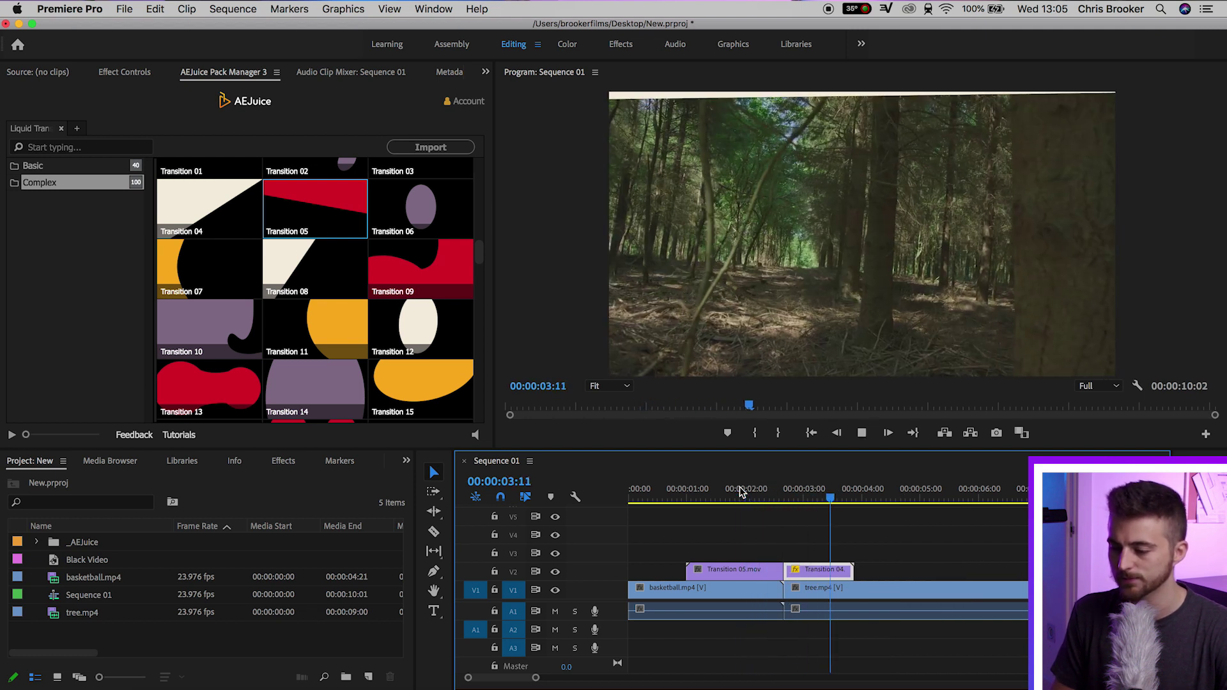
left_click_drag(742, 491, 775, 491)
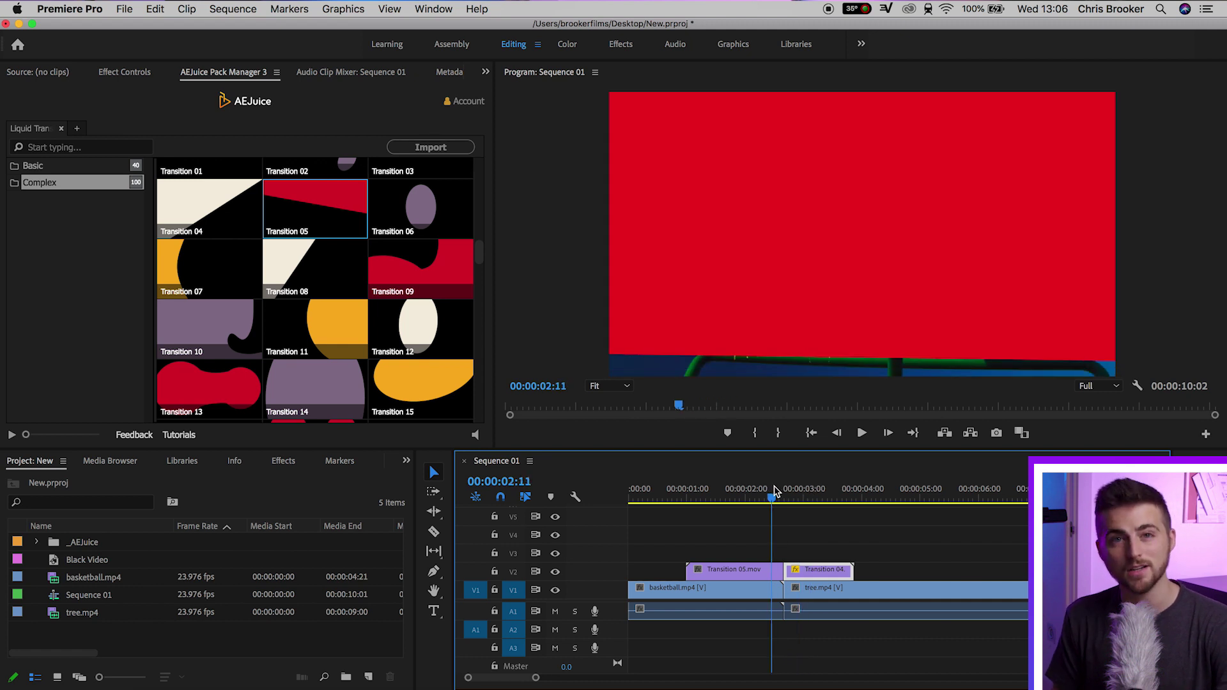
key("space")
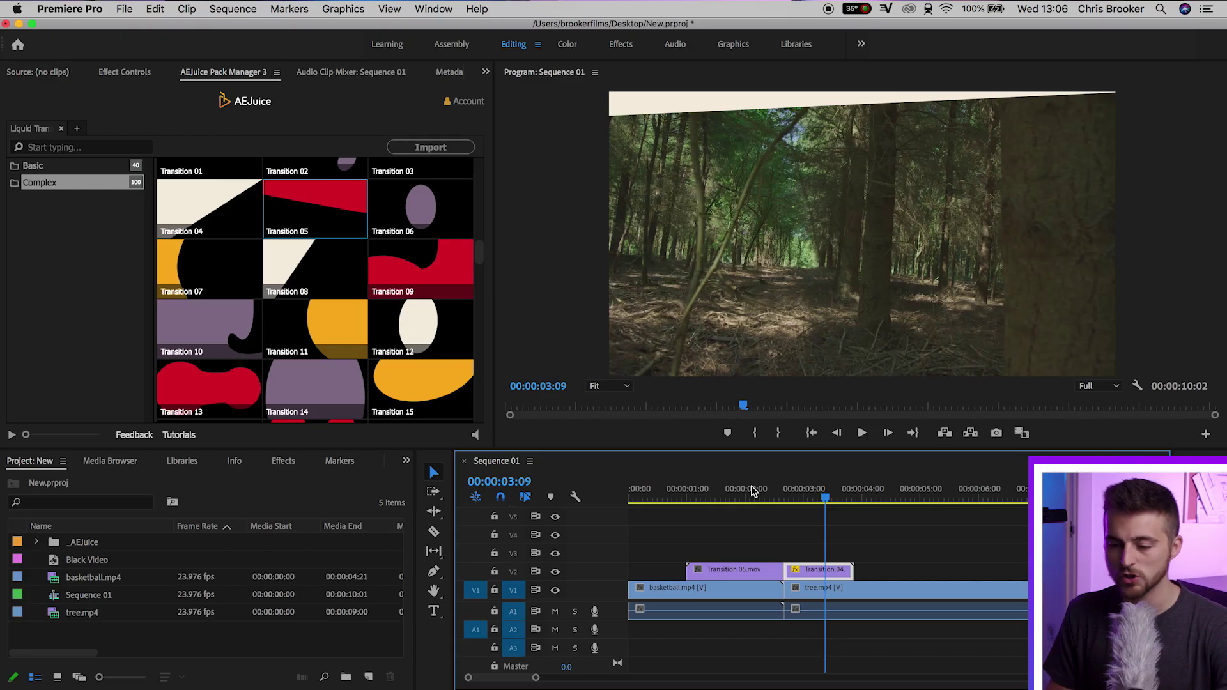
left_click(284, 462)
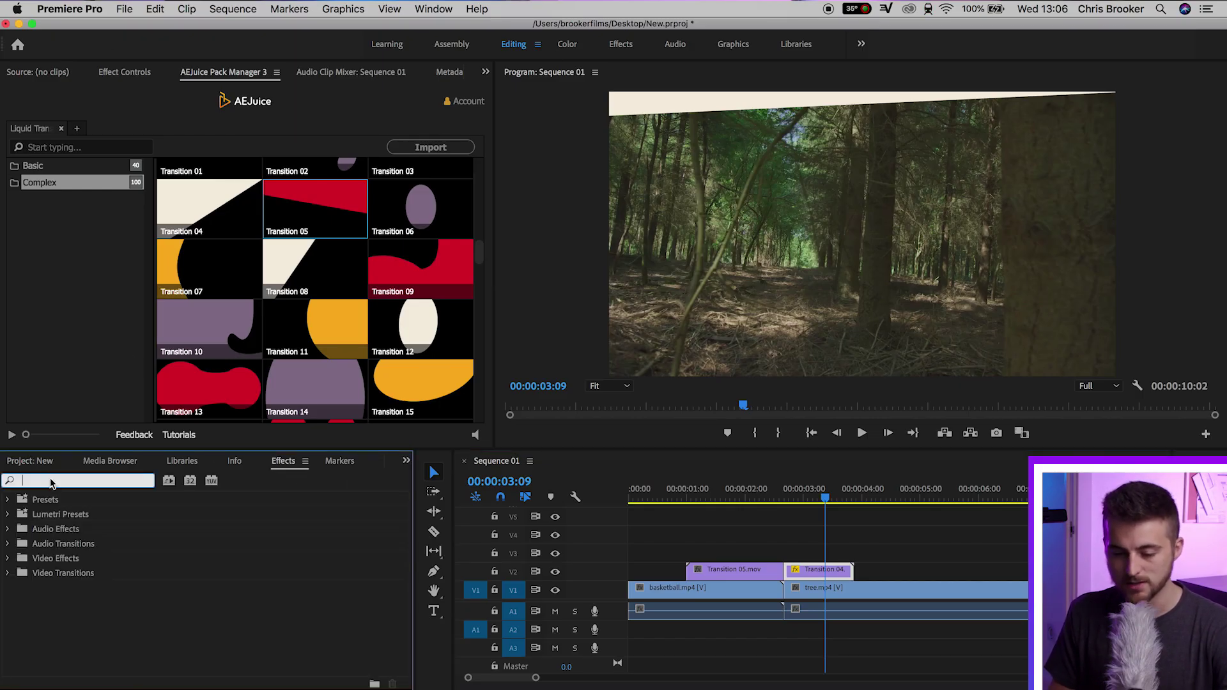
Apply the Tint effect to Transition 04 and show its Effect Controls.
type("tint")
left_click_drag(64, 588, 824, 570)
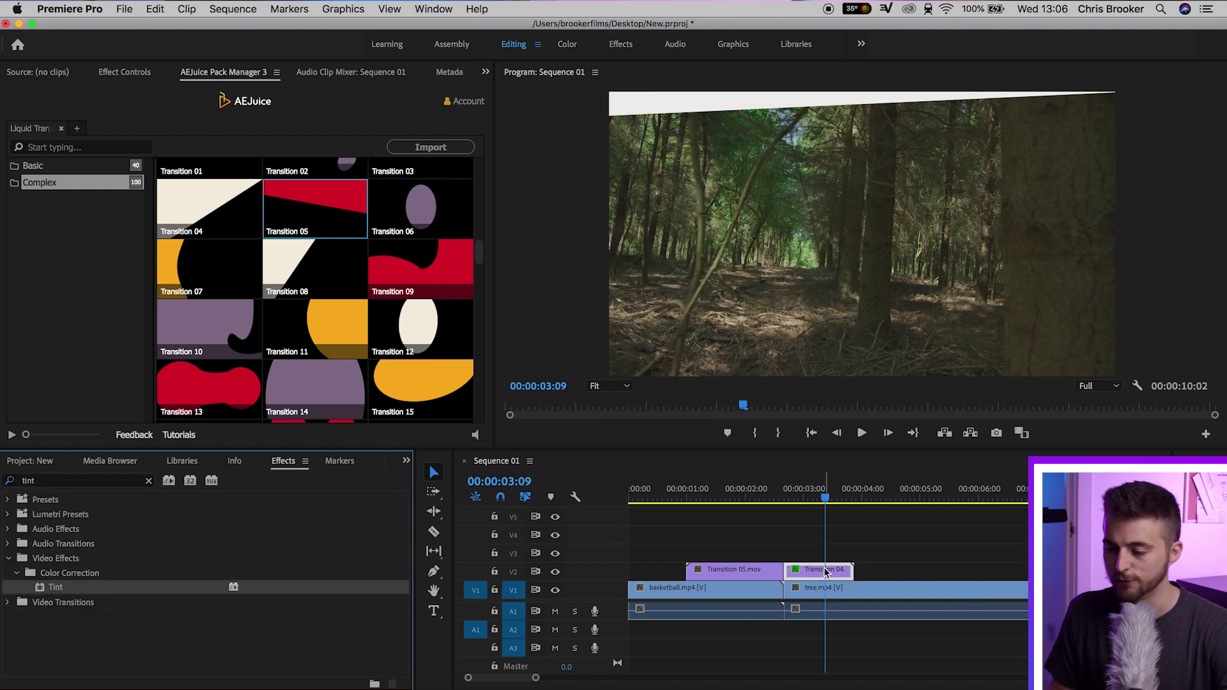
left_click(127, 75)
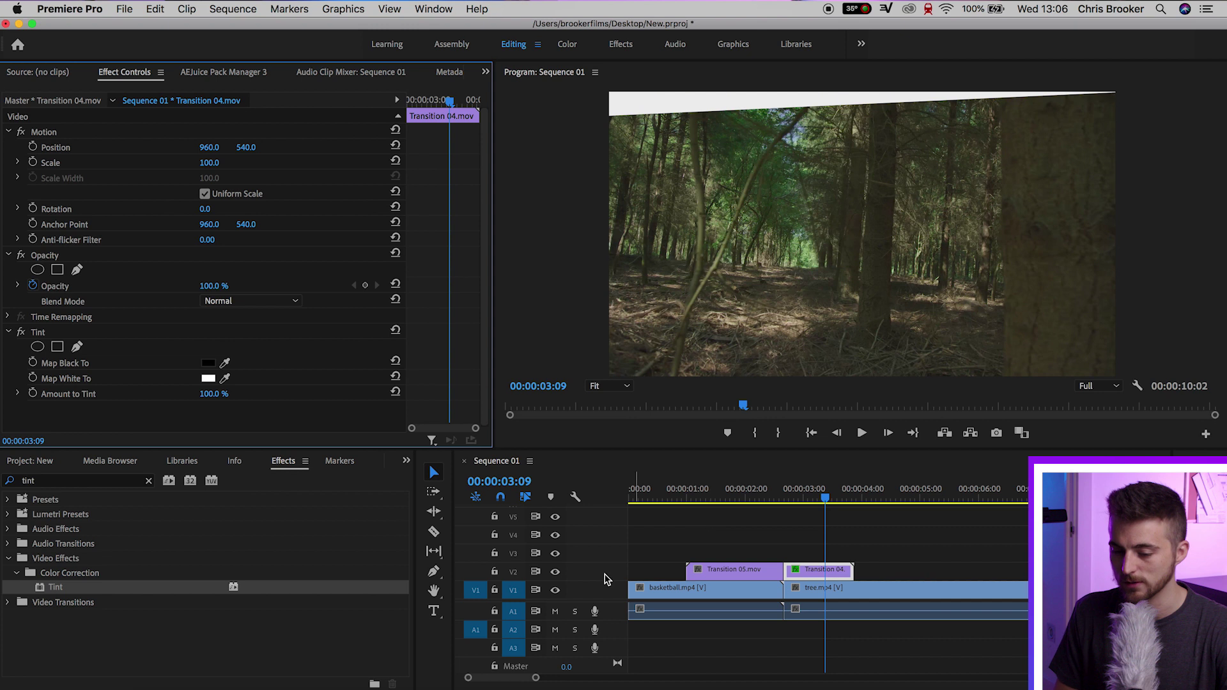
Map the tint to the red sampled from the frame, then preview it across the cut.
left_click_drag(817, 491, 762, 496)
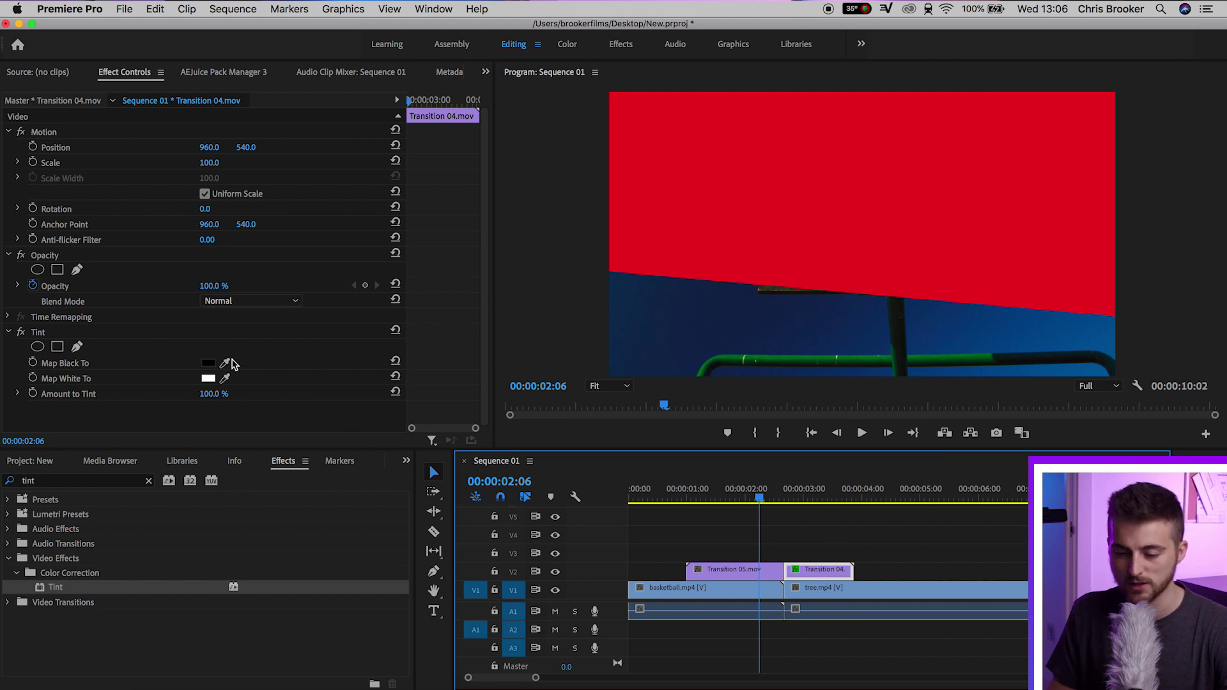
left_click(226, 365)
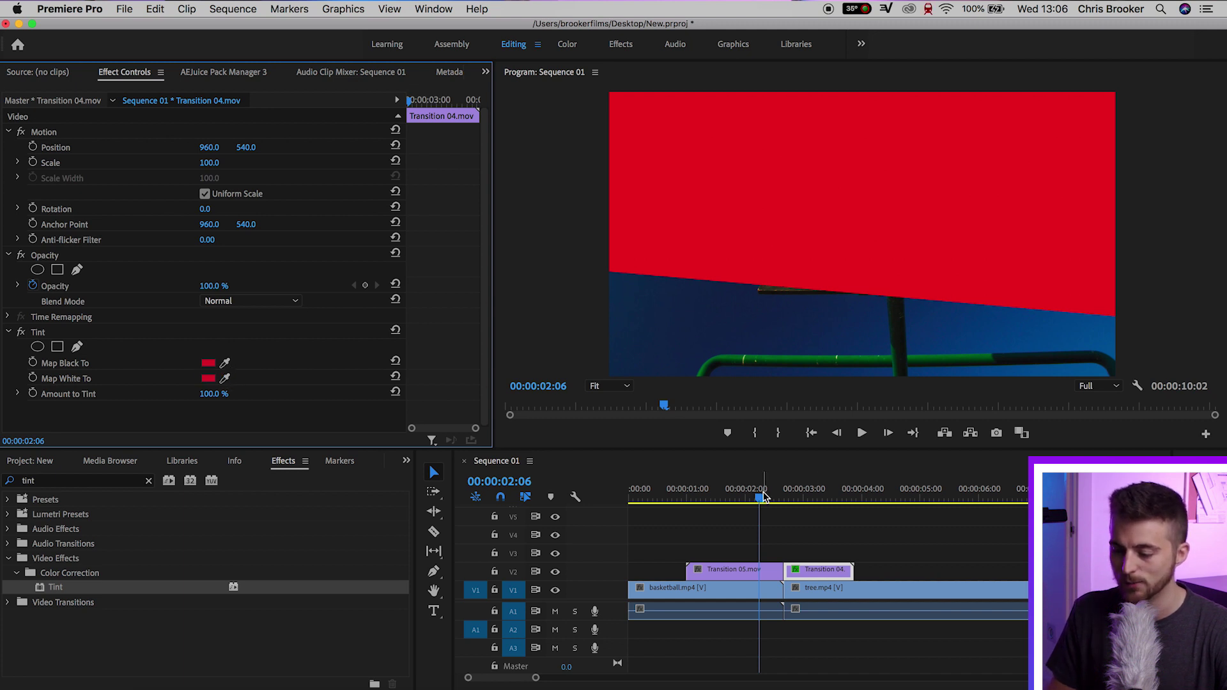
left_click_drag(766, 498, 822, 500)
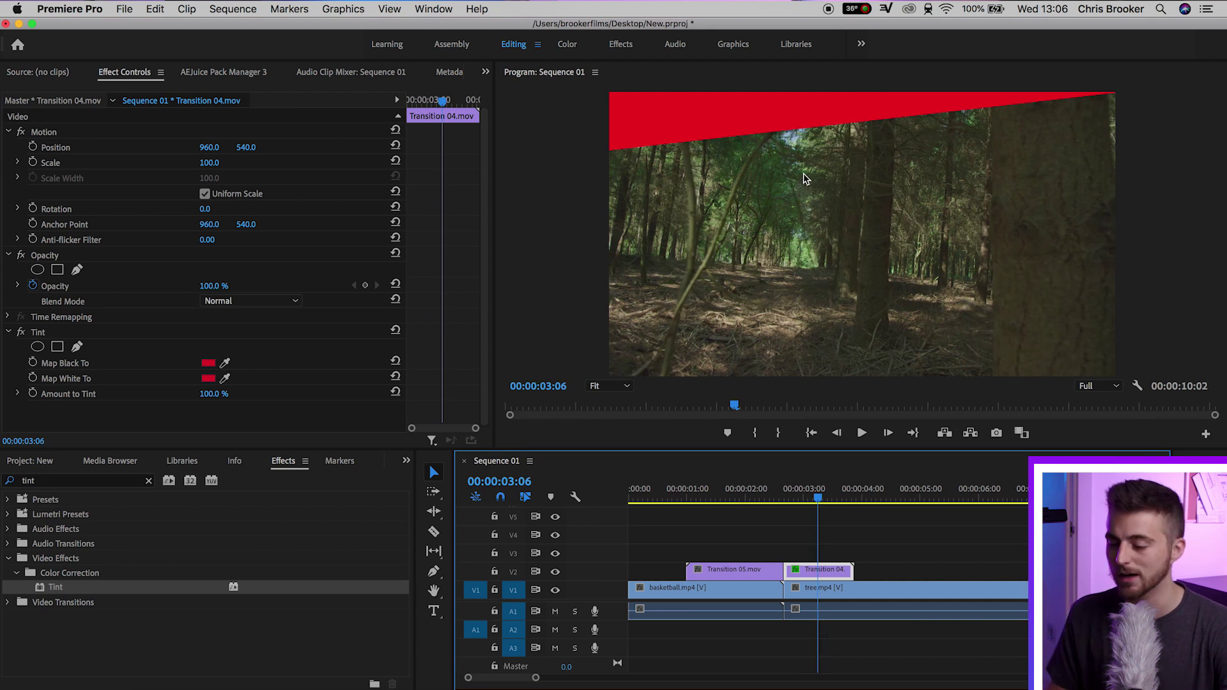
left_click_drag(744, 496, 685, 497)
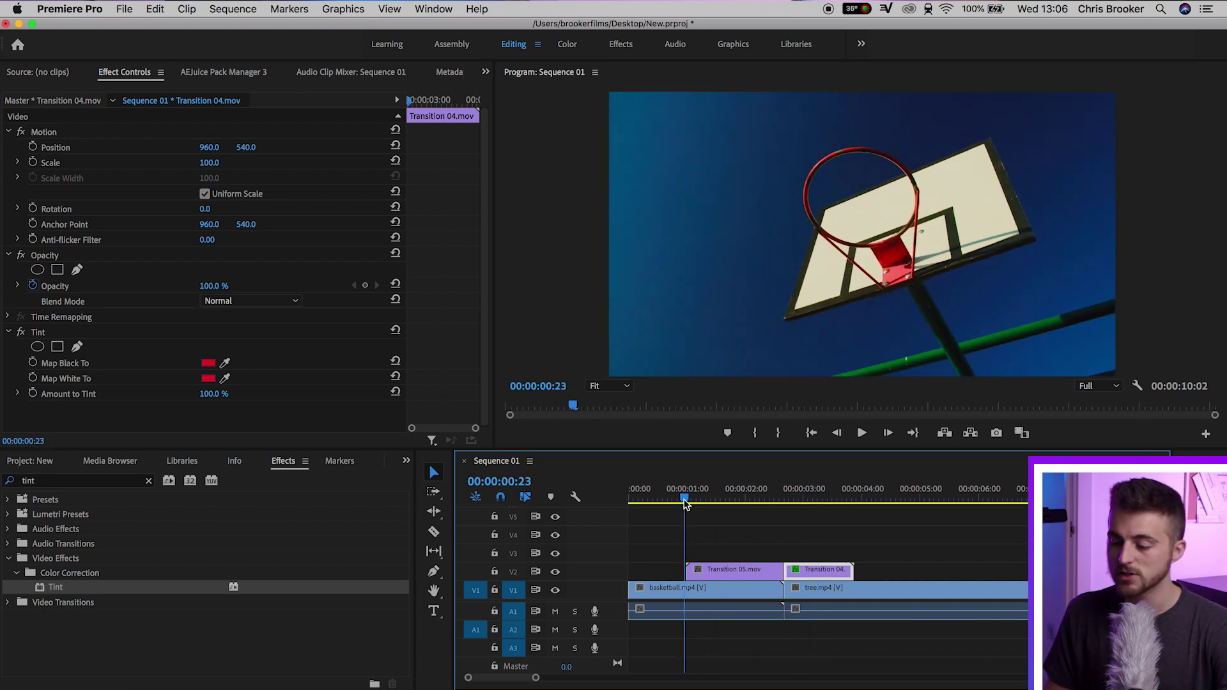
key("space")
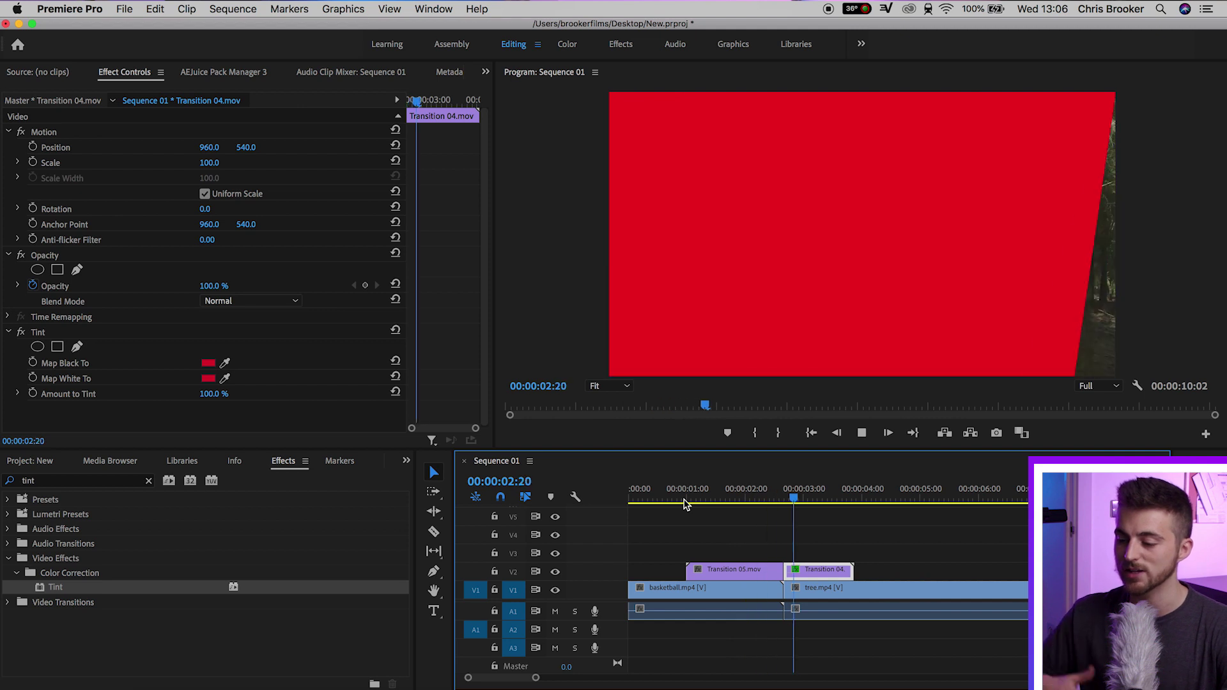
left_click_drag(716, 502, 746, 508)
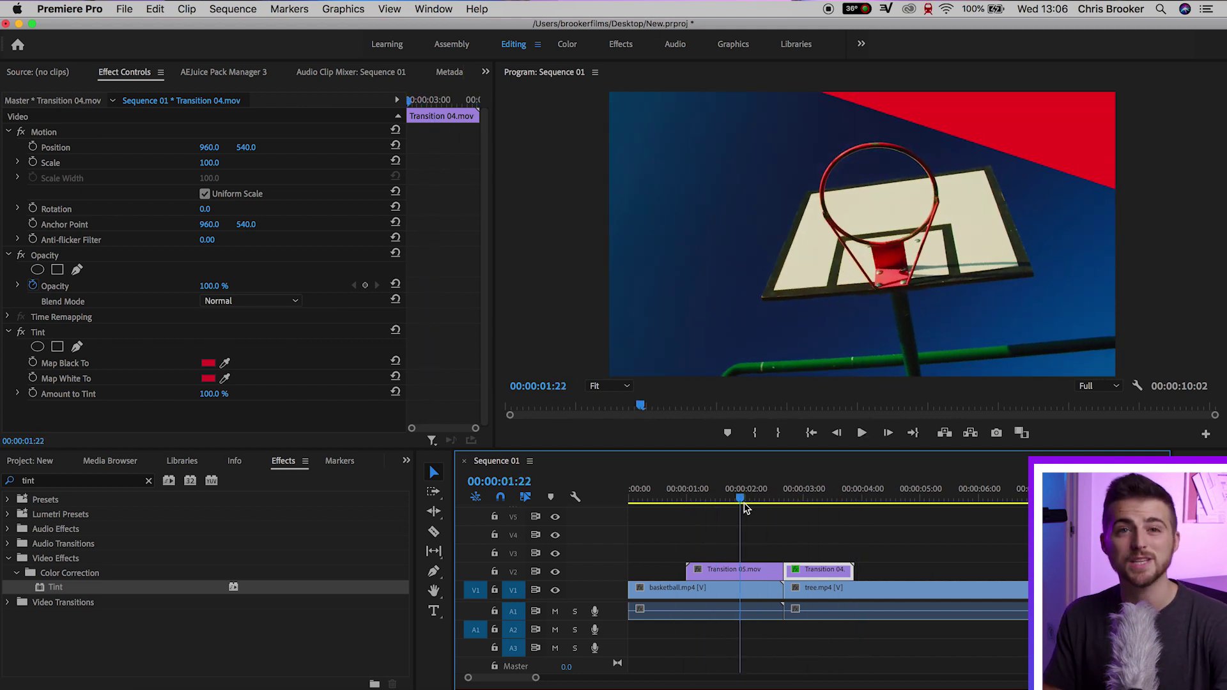
Speed Transition 05 up to 300% and slide it right toward the cut.
left_click(734, 570)
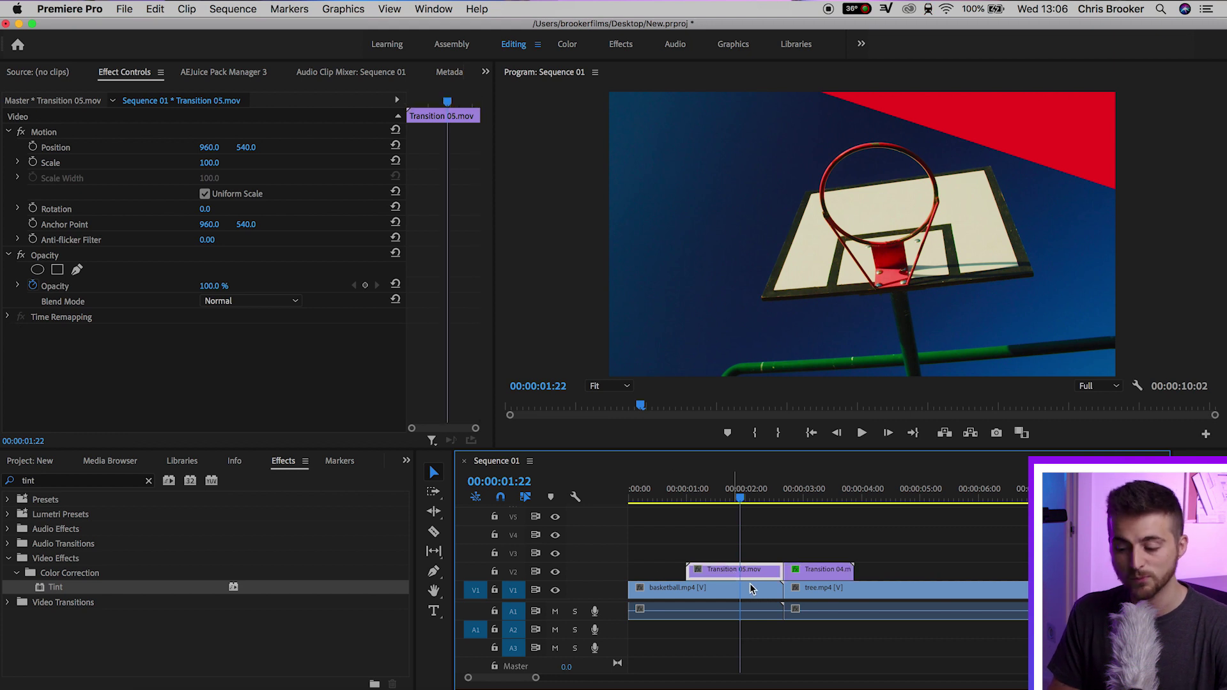
right_click(762, 577)
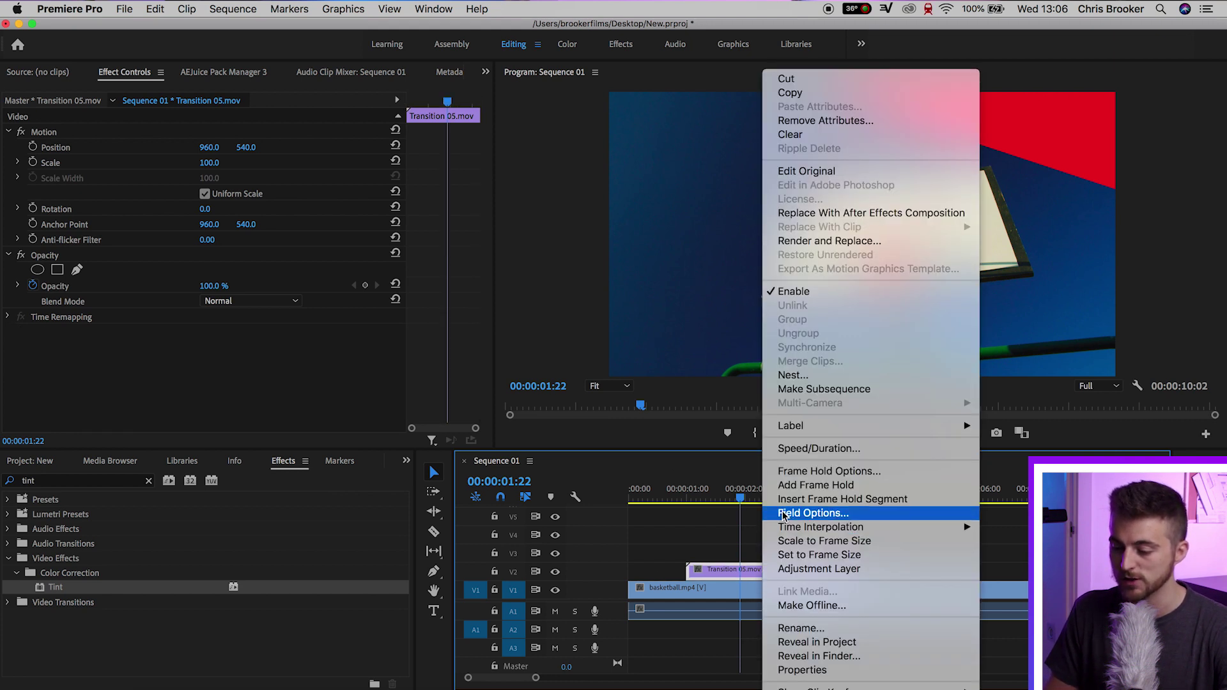
left_click(813, 449)
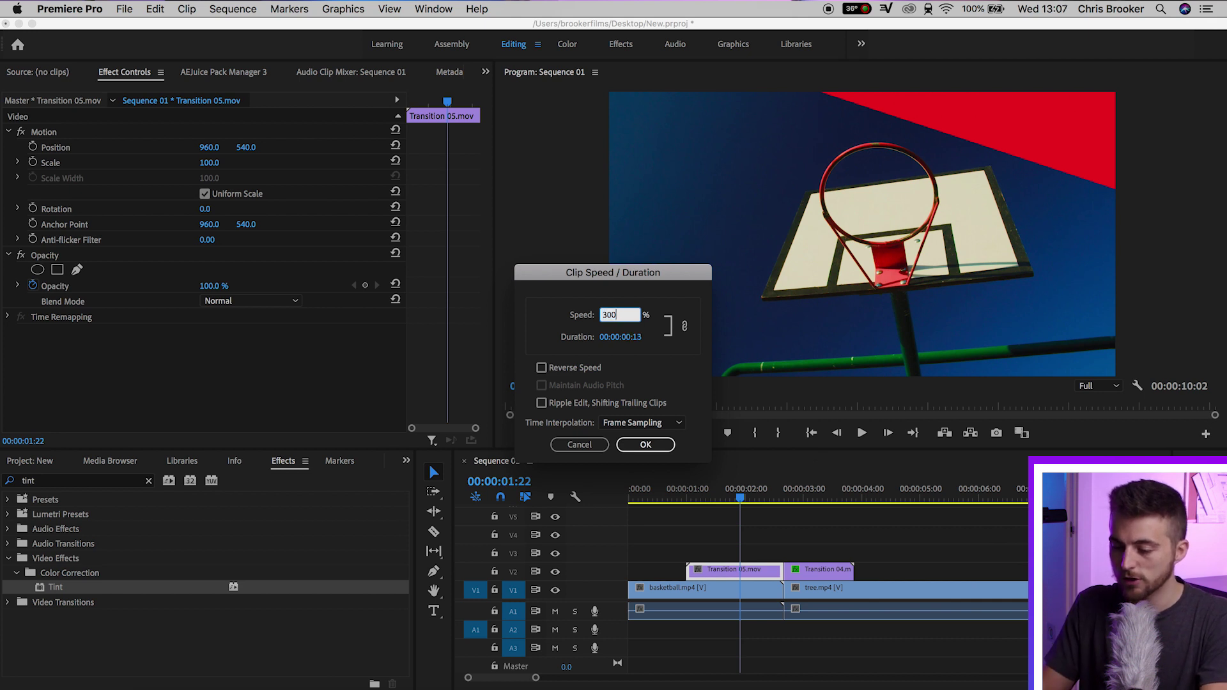
key("Return")
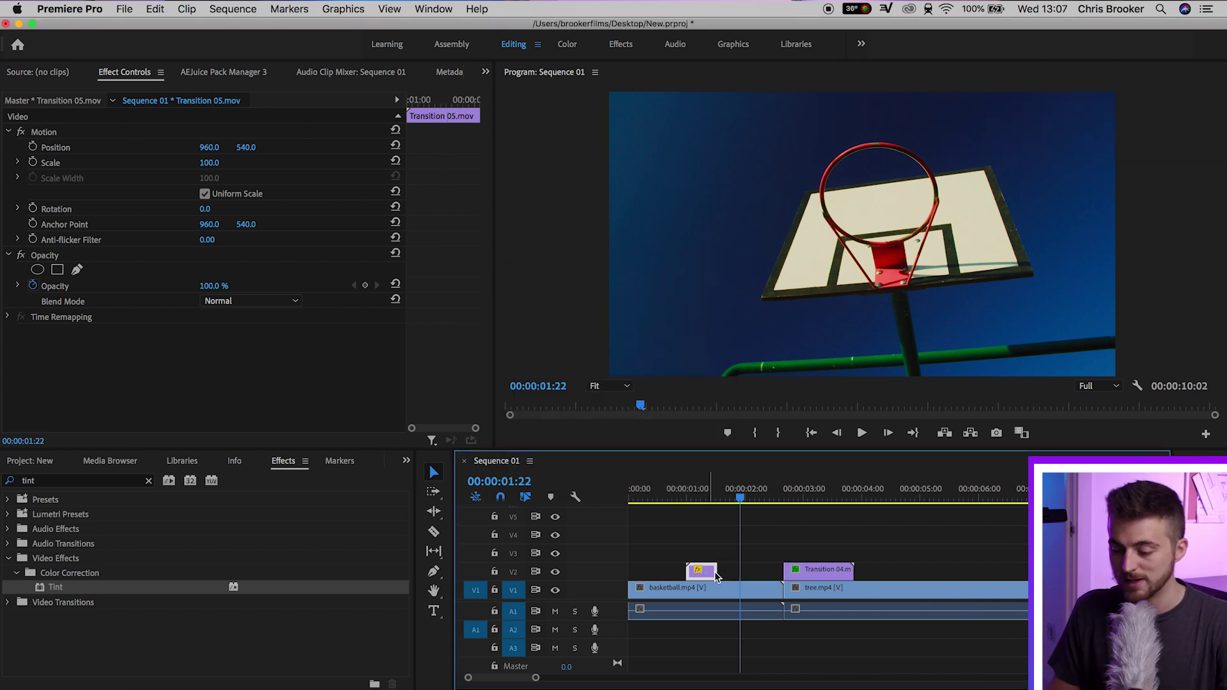
left_click_drag(717, 578, 781, 579)
Speed up Transition 04 as well and play from 00:00:02:18 to check the cut.
right_click(809, 577)
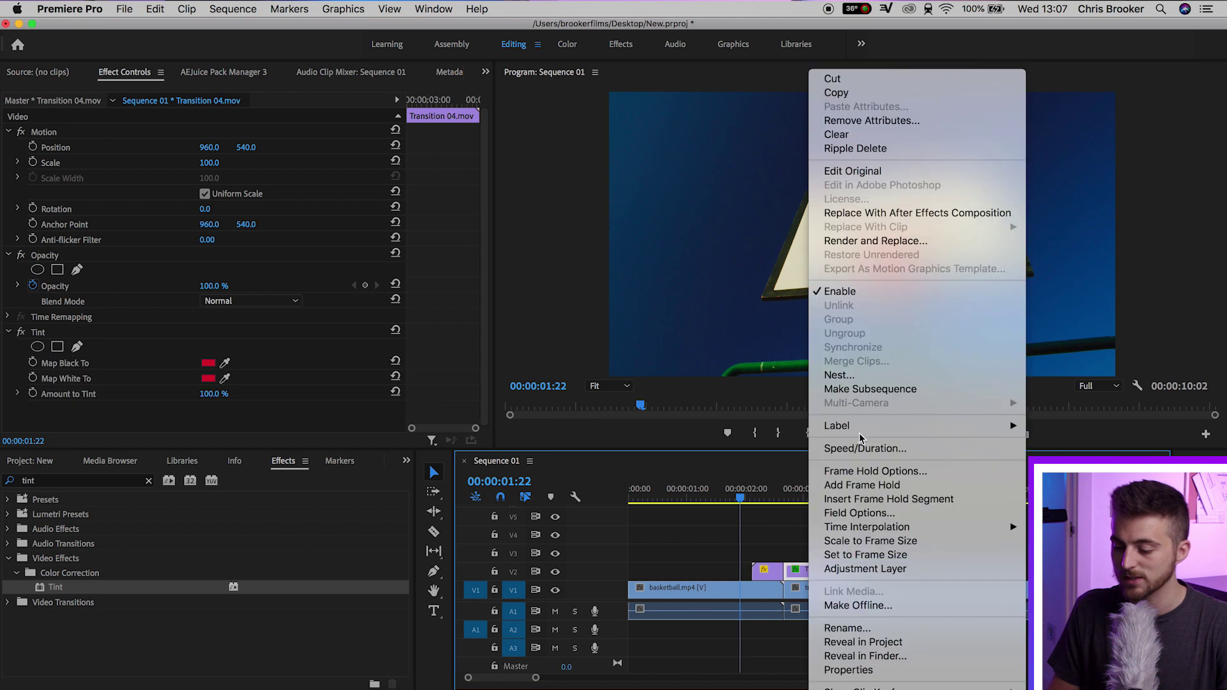
left_click(844, 444)
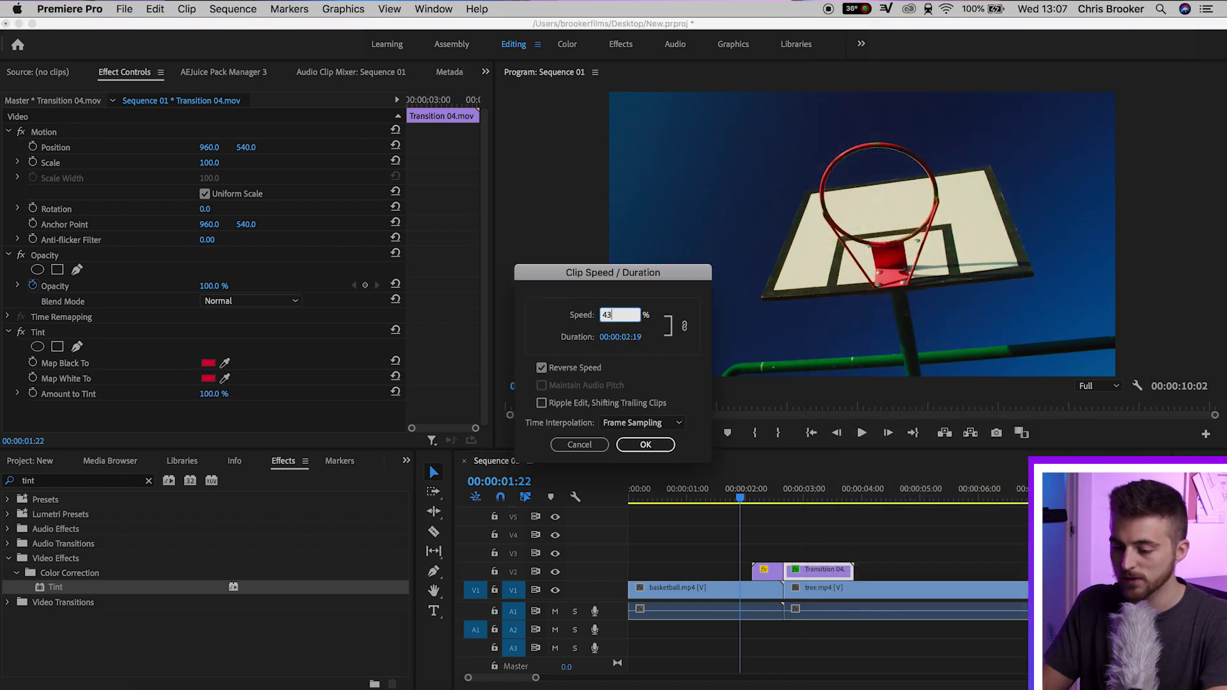
key("Return")
left_click_drag(764, 486, 698, 492)
key("space")
key("space")
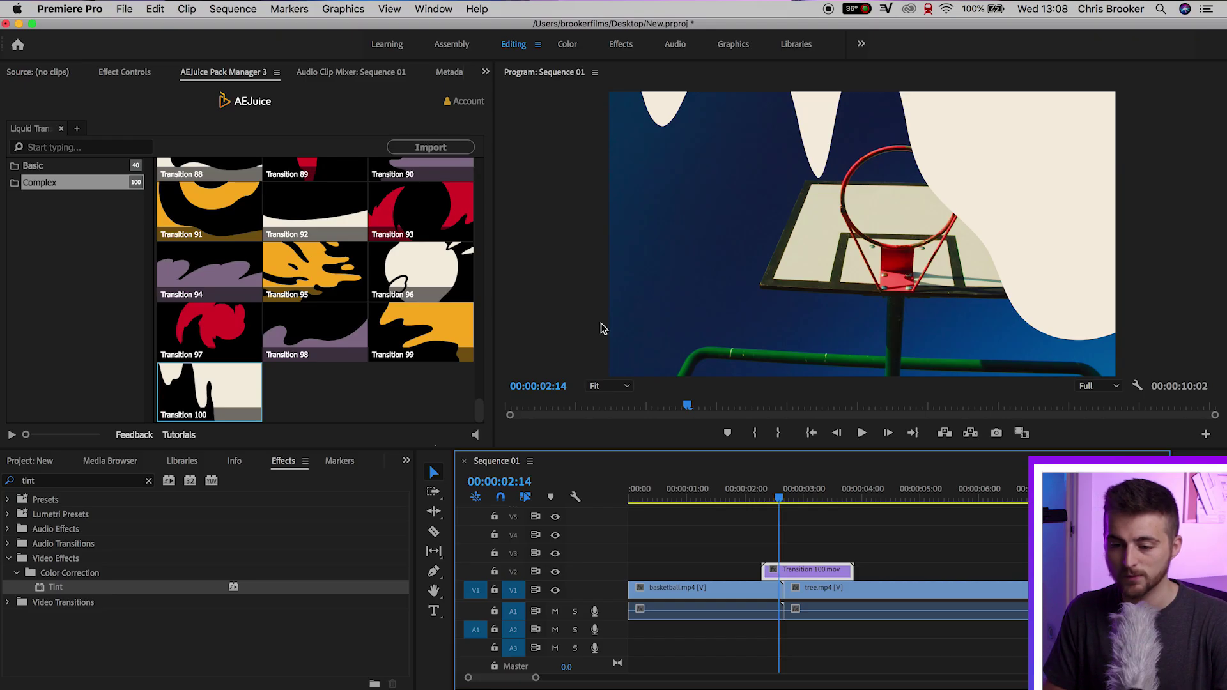
Set Transition 100's Scale to 70 and rotate it to sweep diagonally across the shot.
left_click(131, 74)
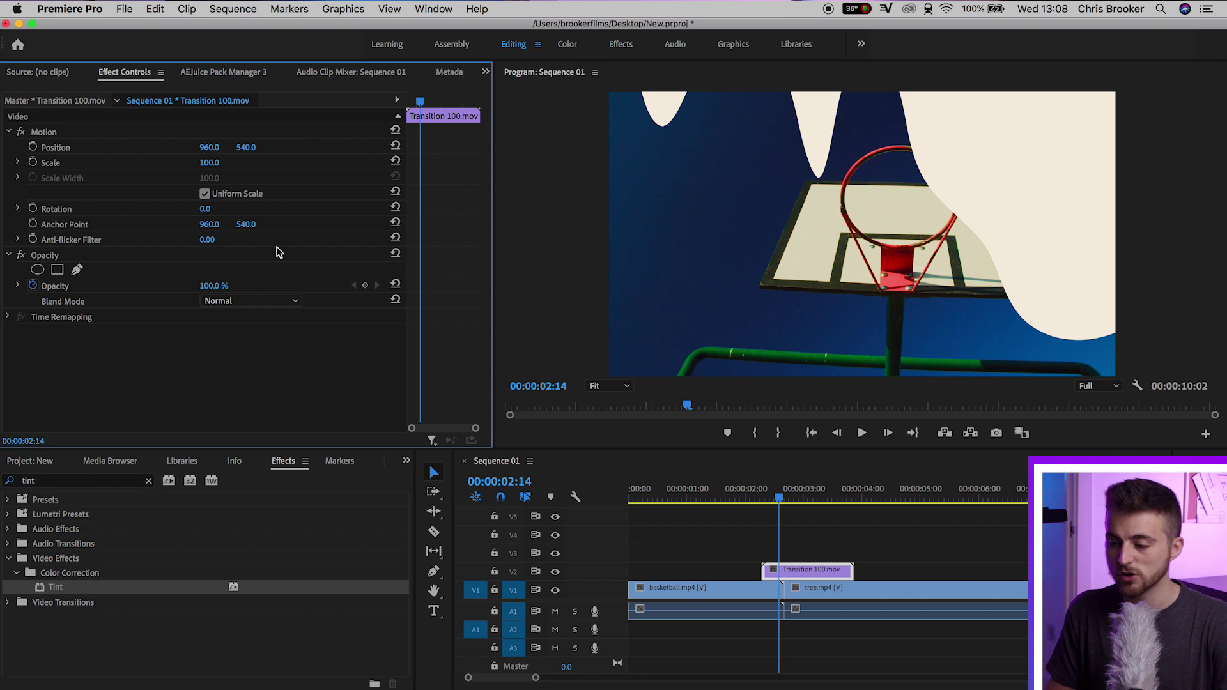
left_click_drag(209, 162, 190, 163)
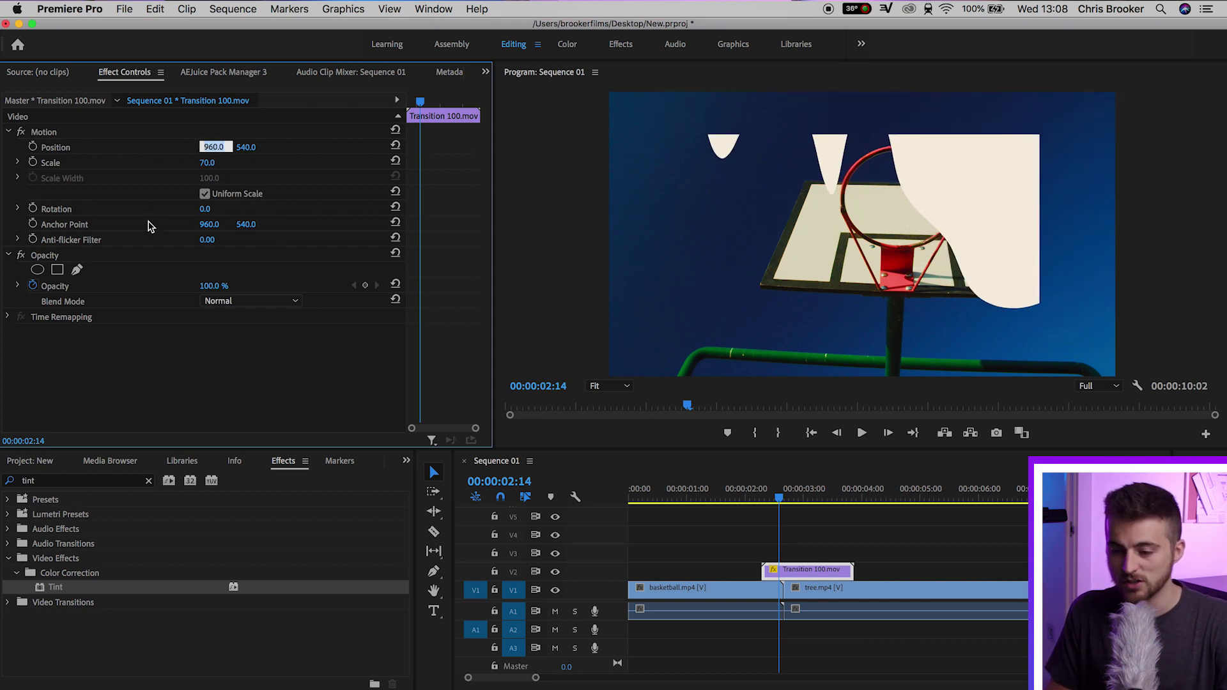
left_click_drag(205, 209, 307, 209)
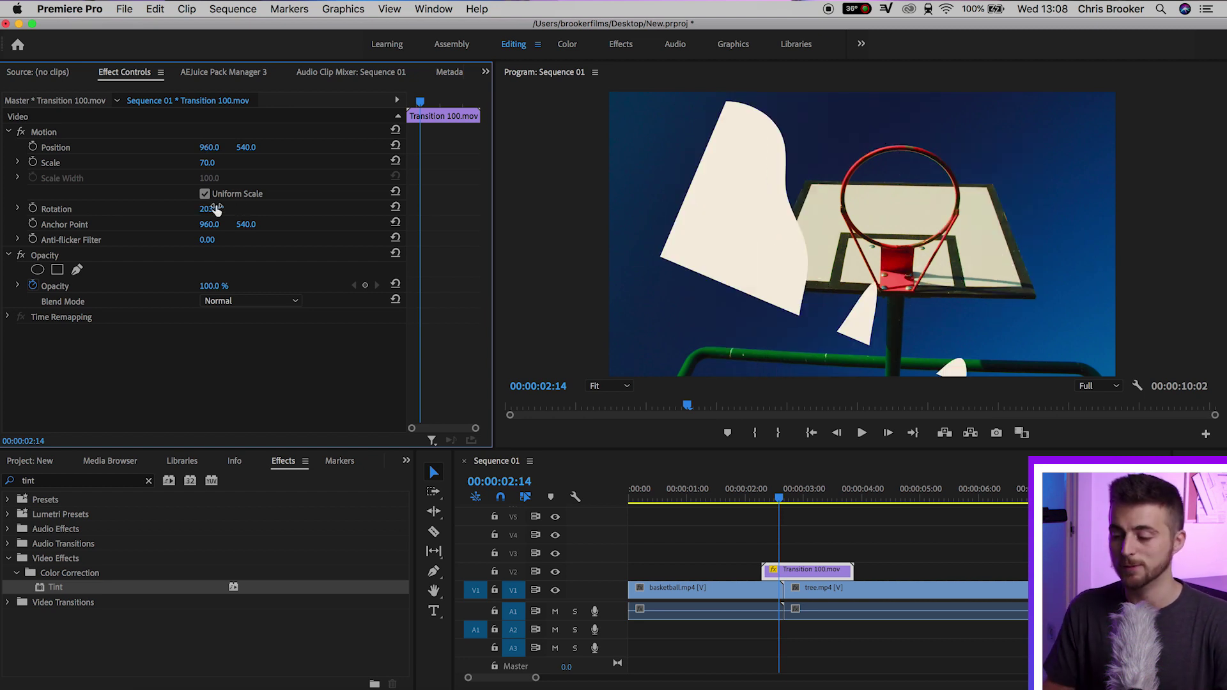